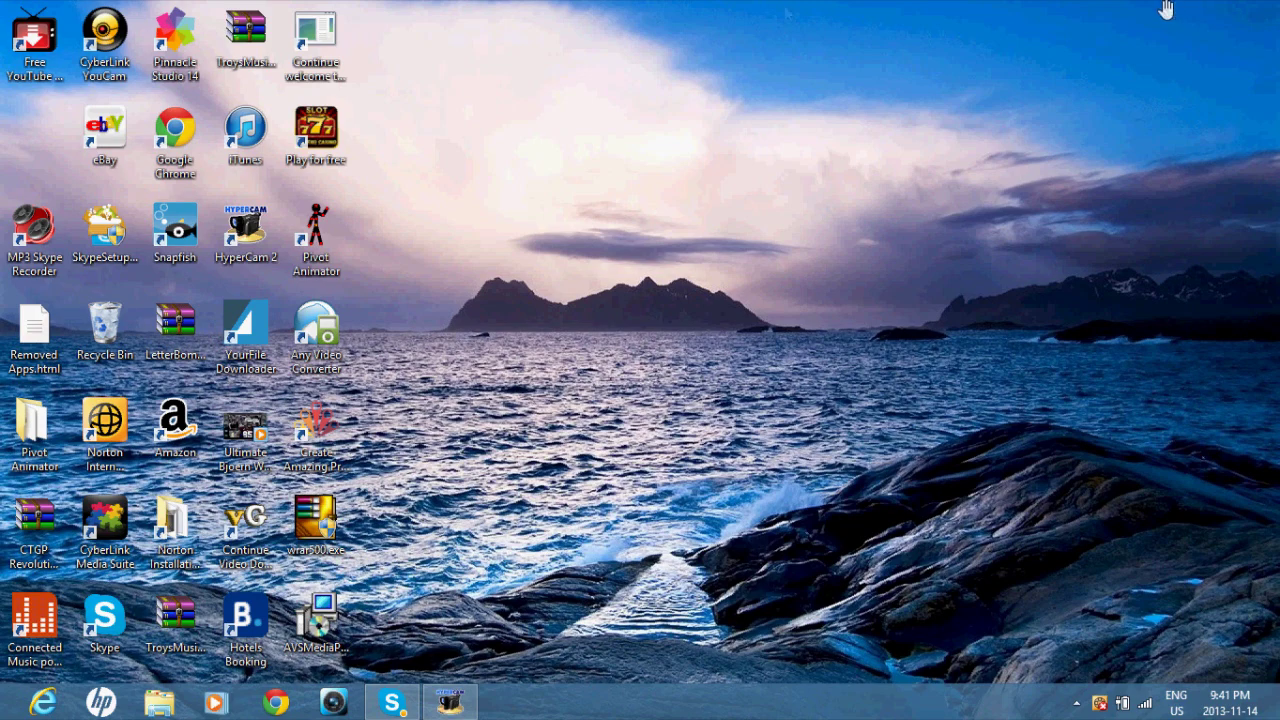
Launch iTunes and browse its app menu and library sources, keeping Movies selected.
click(250, 145)
double_click(250, 145)
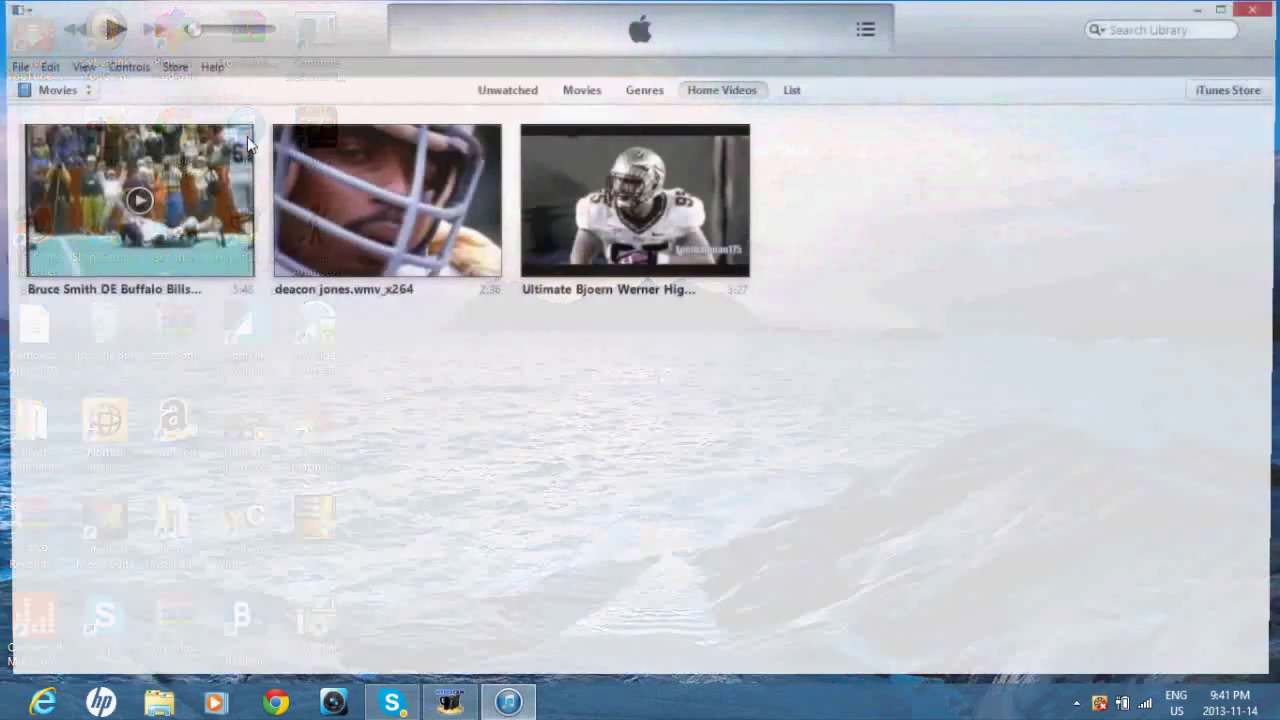
click(14, 14)
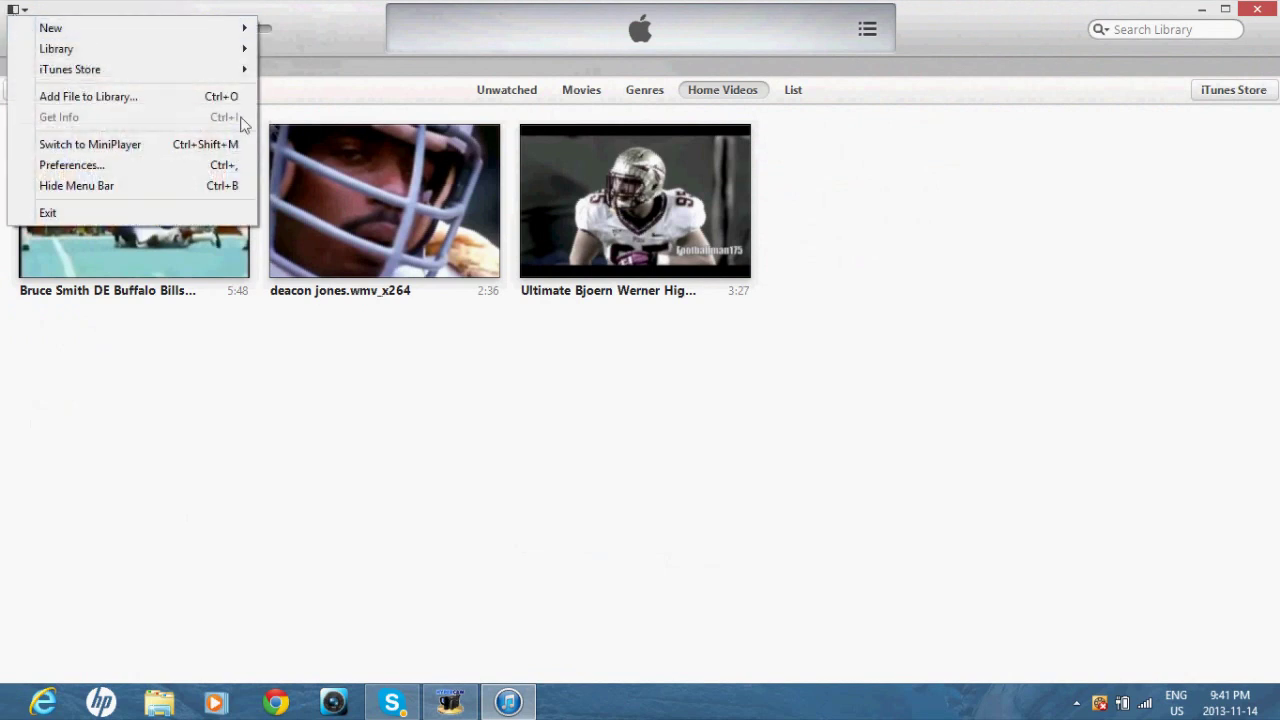
click(286, 108)
click(50, 89)
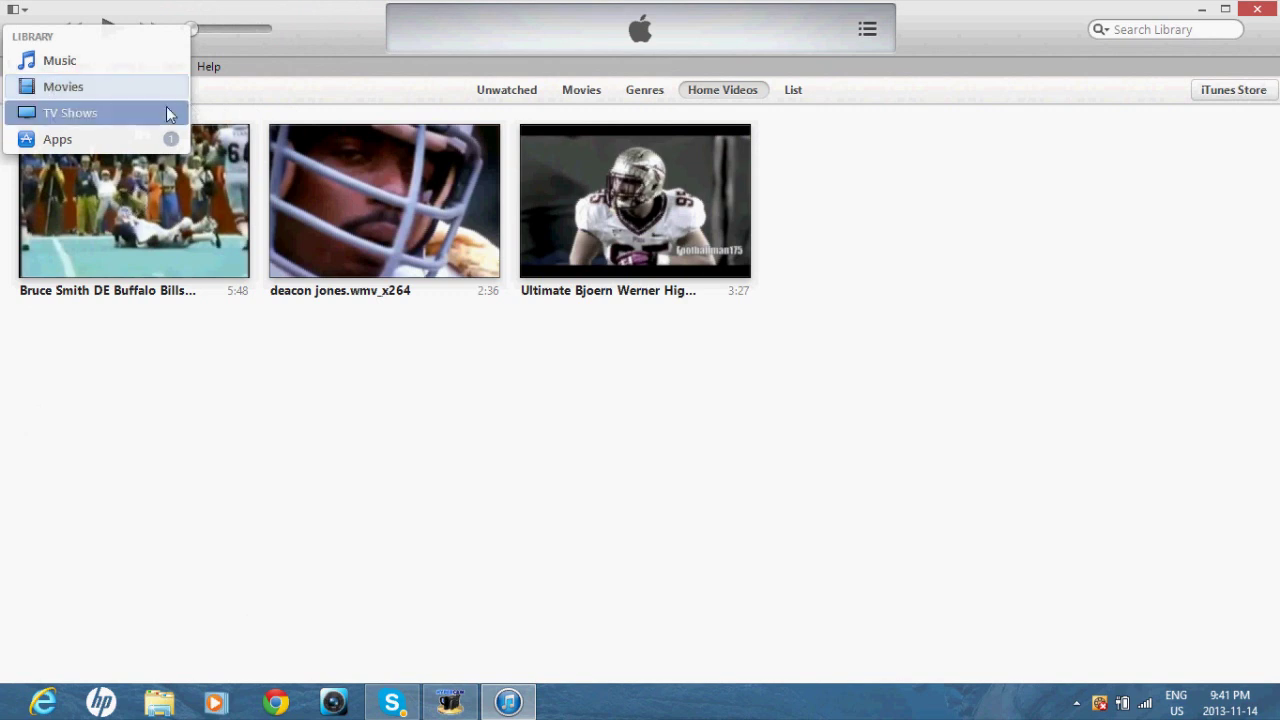
click(230, 115)
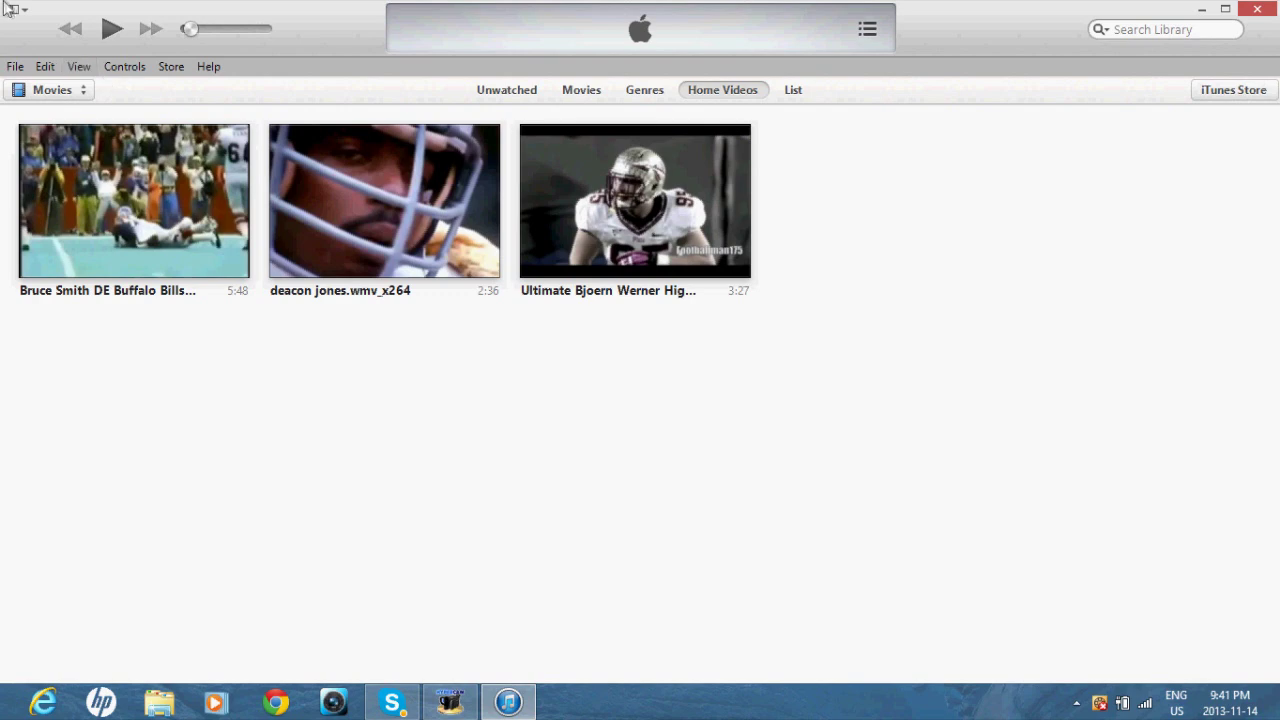
Add Bruce Smith DE Buffalo Bills.avi from Documents to the iTunes library.
click(12, 10)
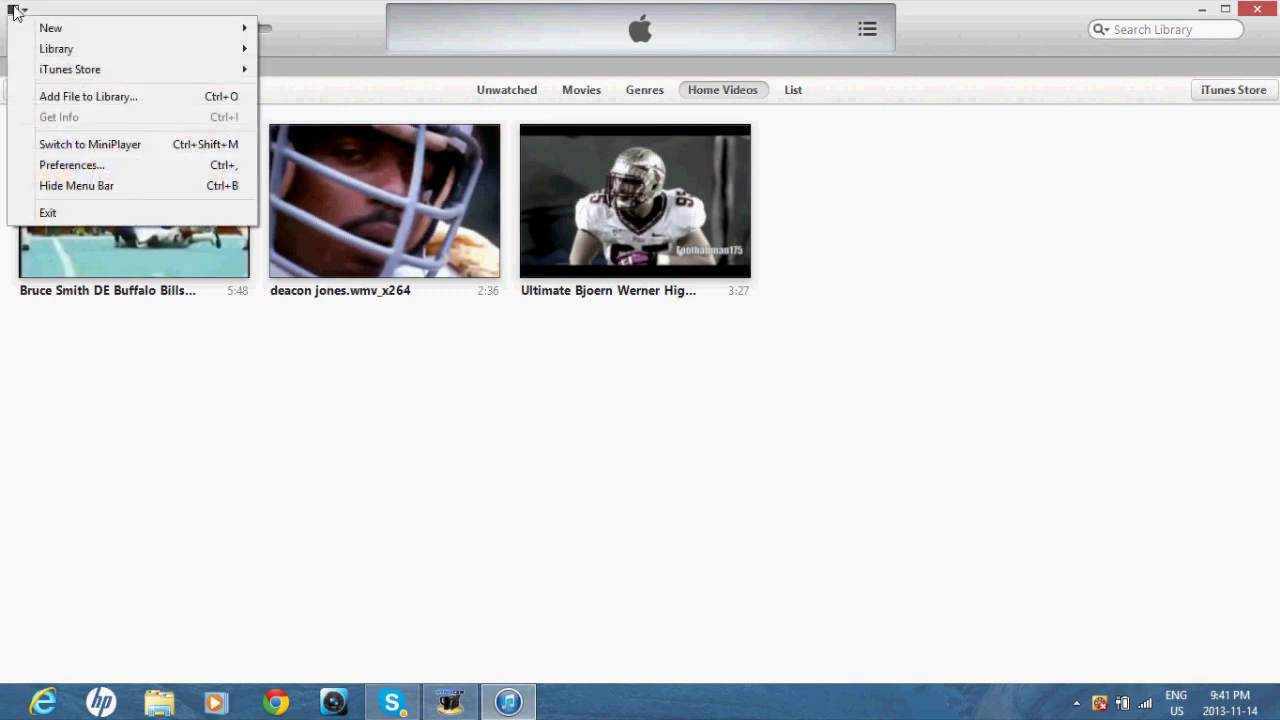
click(73, 100)
click(418, 357)
click(402, 296)
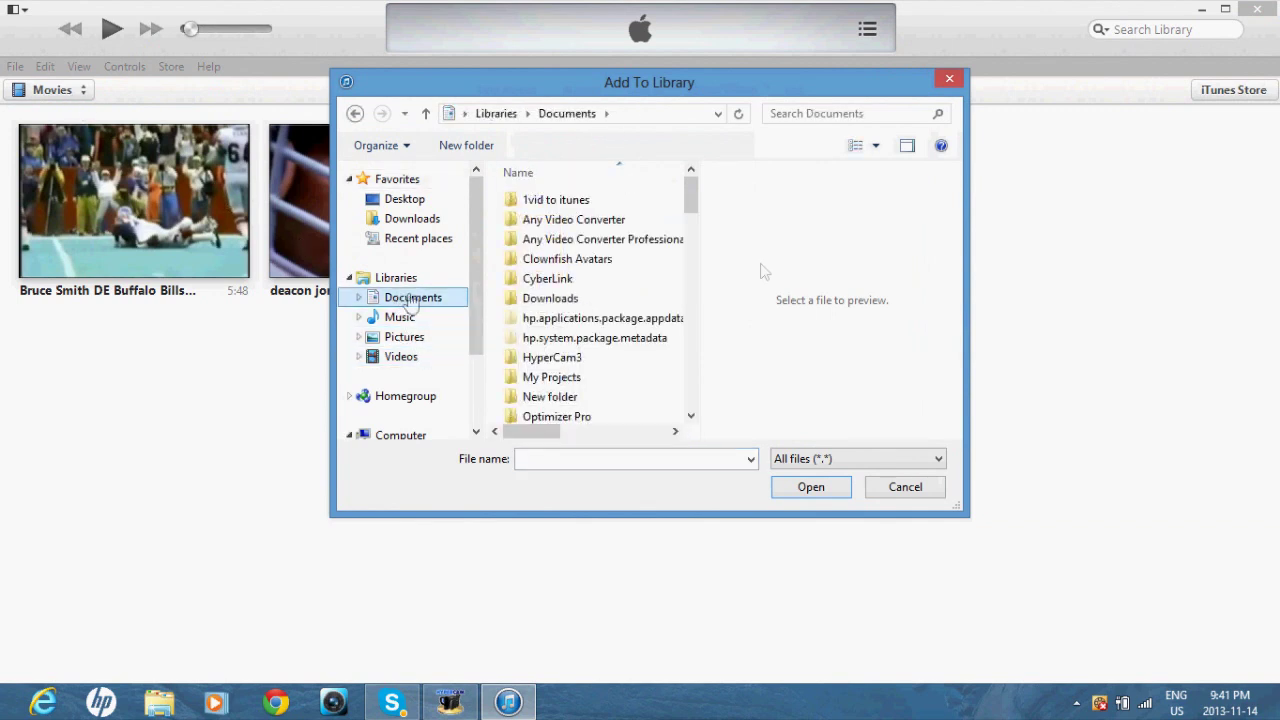
drag(691, 200, 695, 282)
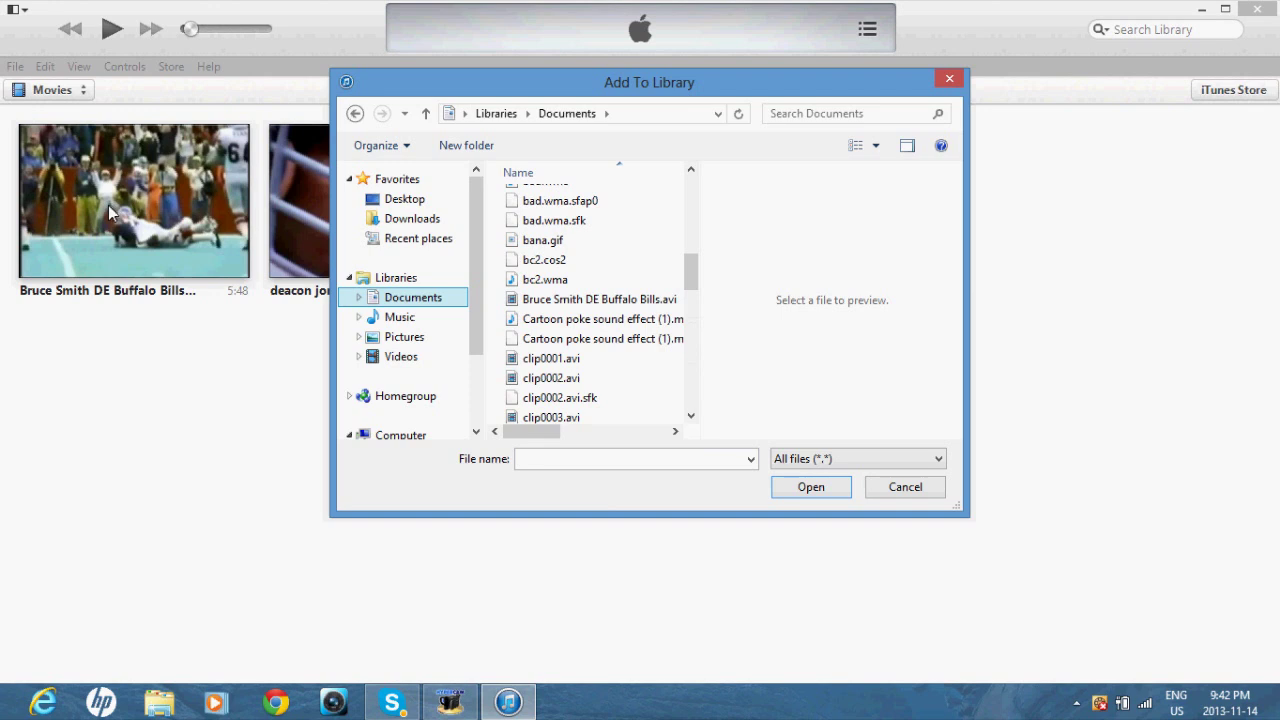
click(570, 302)
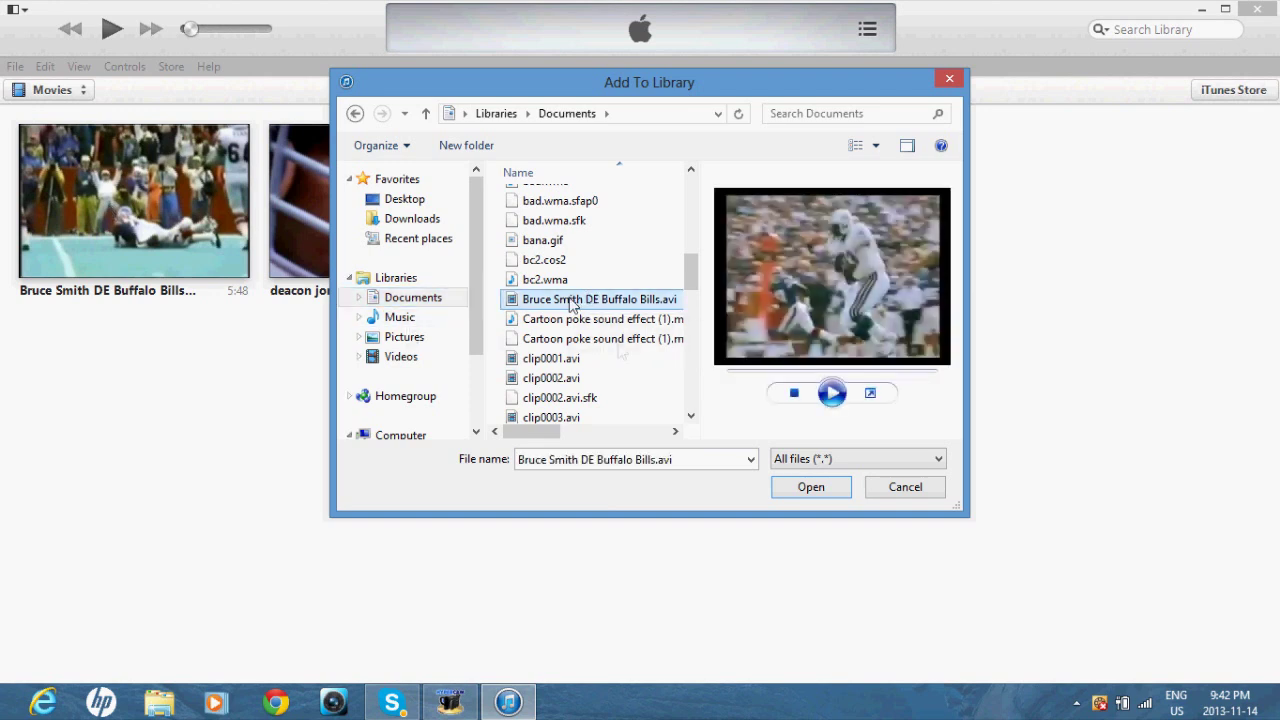
click(808, 489)
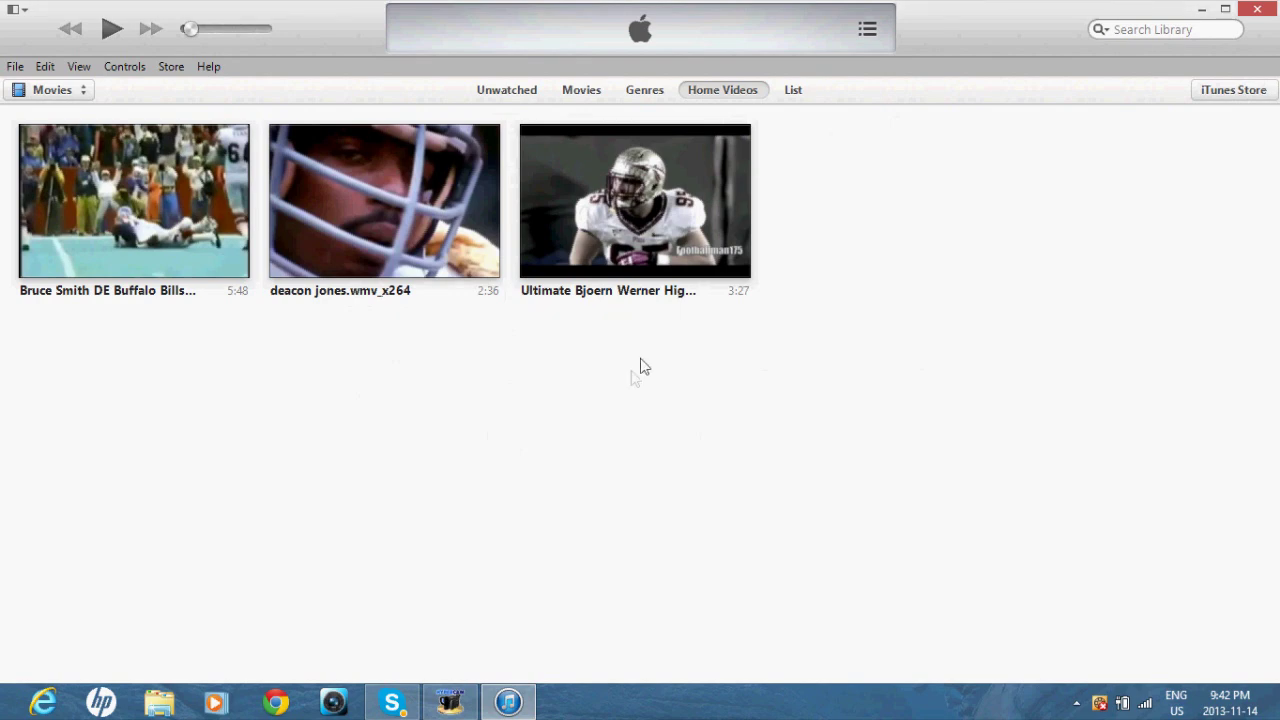
Search 'any video converter' in Chrome, open its freeware page, then minimize the browser.
click(1202, 9)
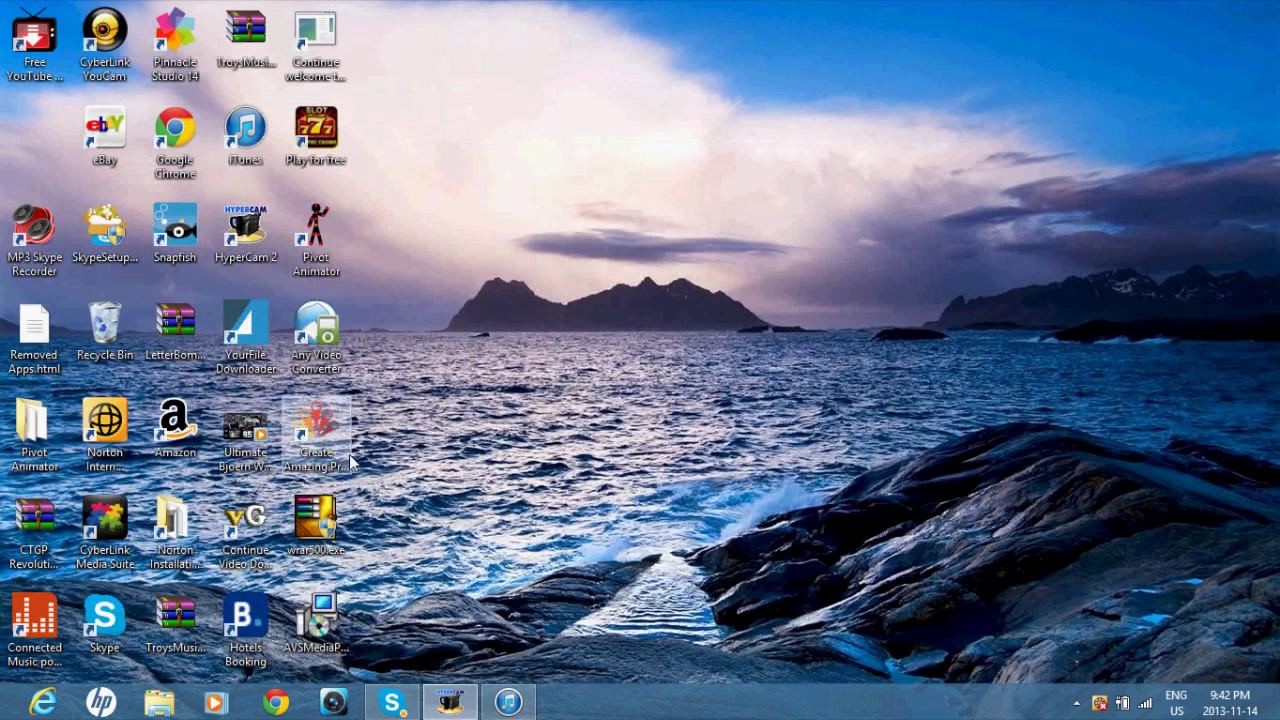
click(276, 702)
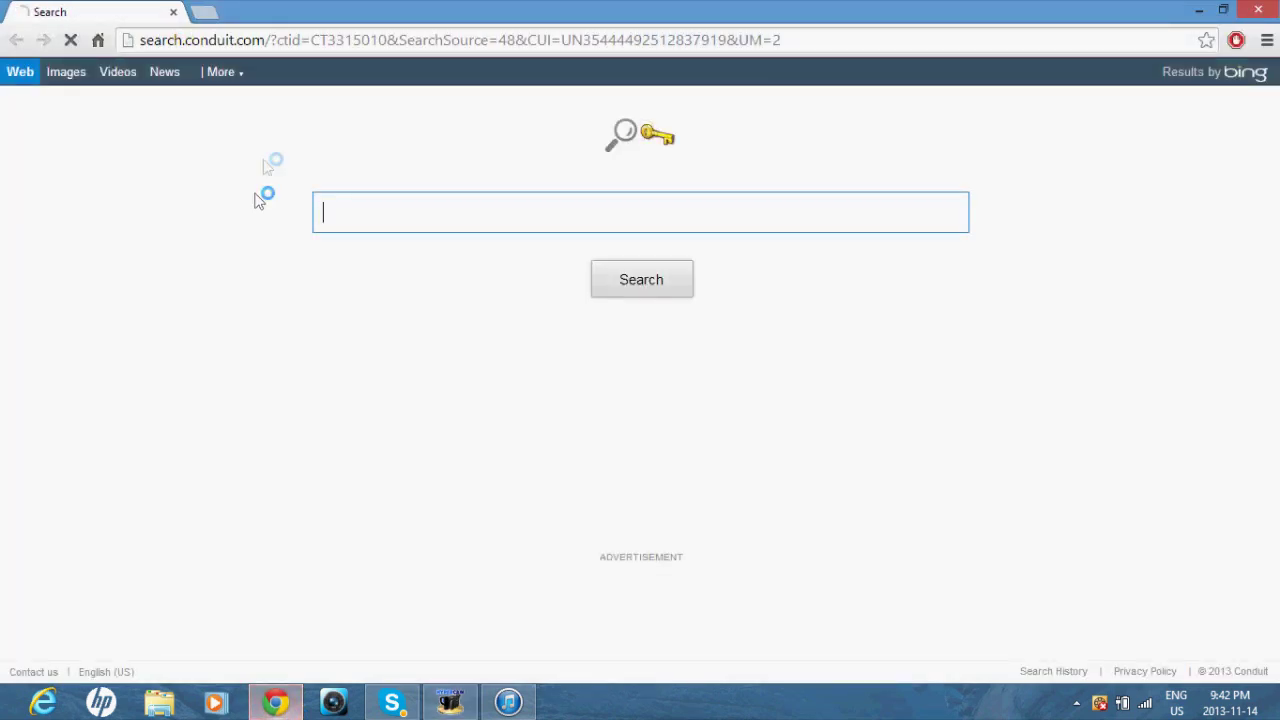
click(249, 49)
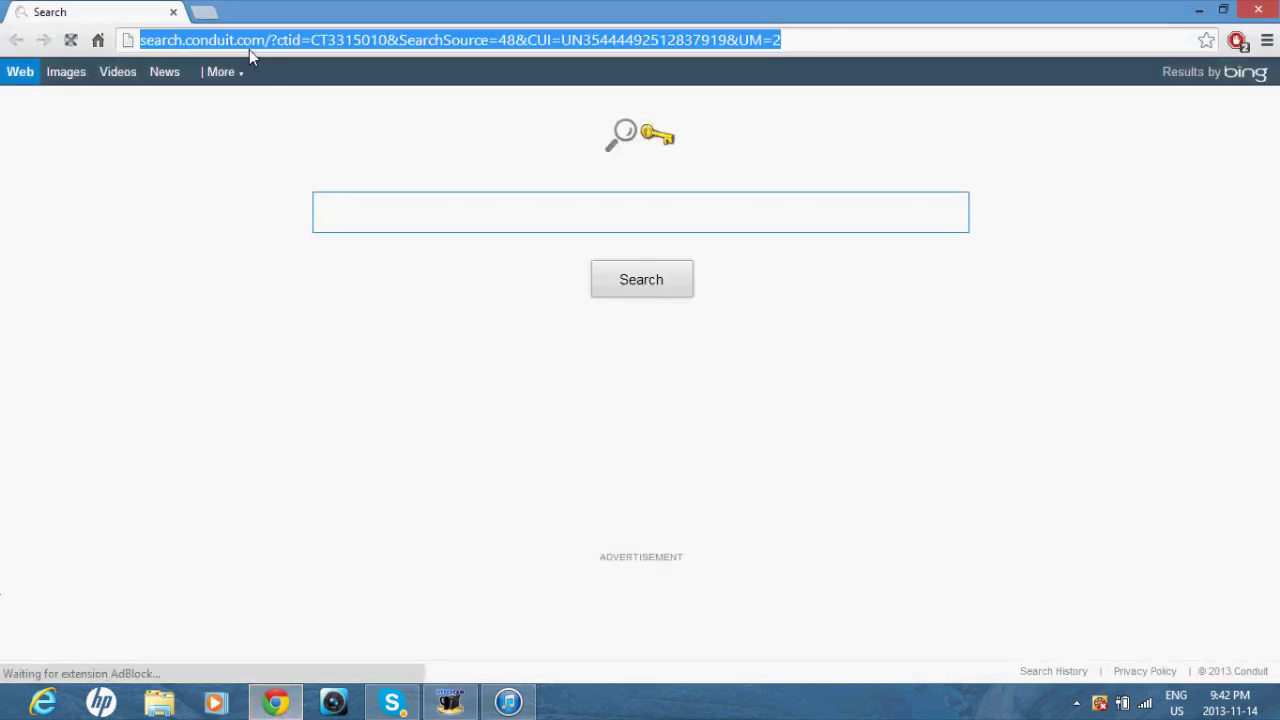
text(any)
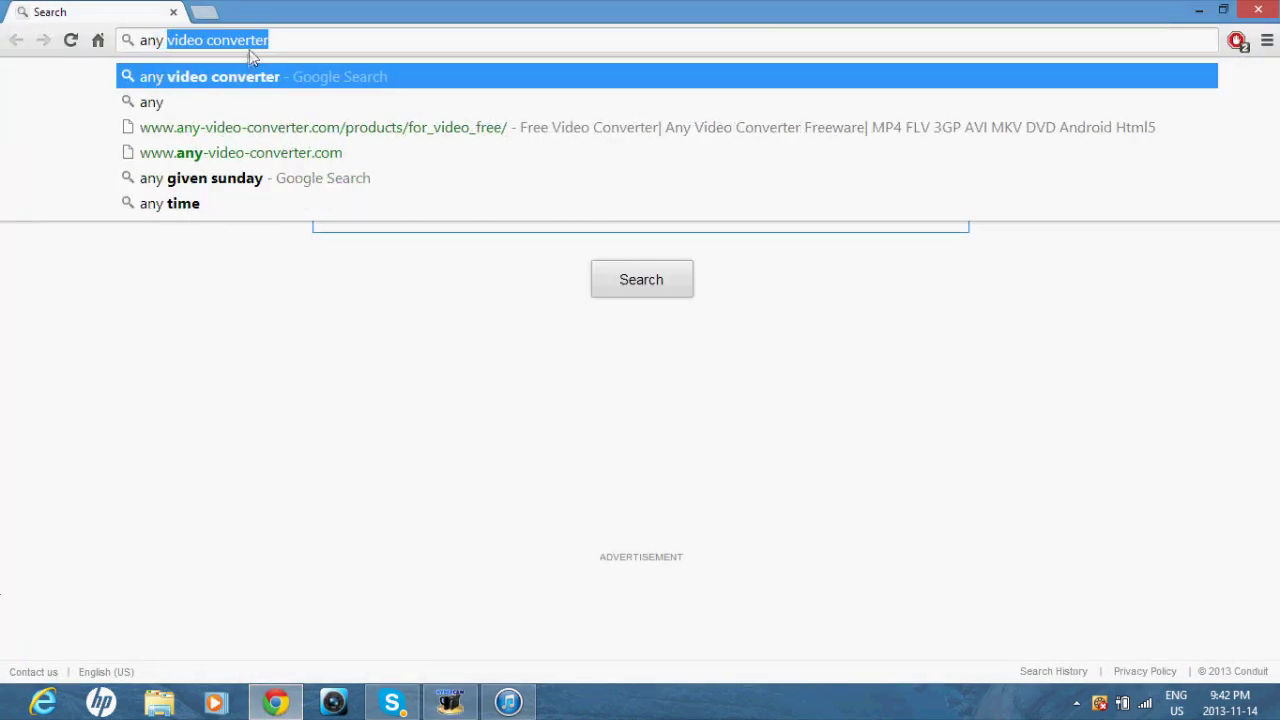
click(238, 80)
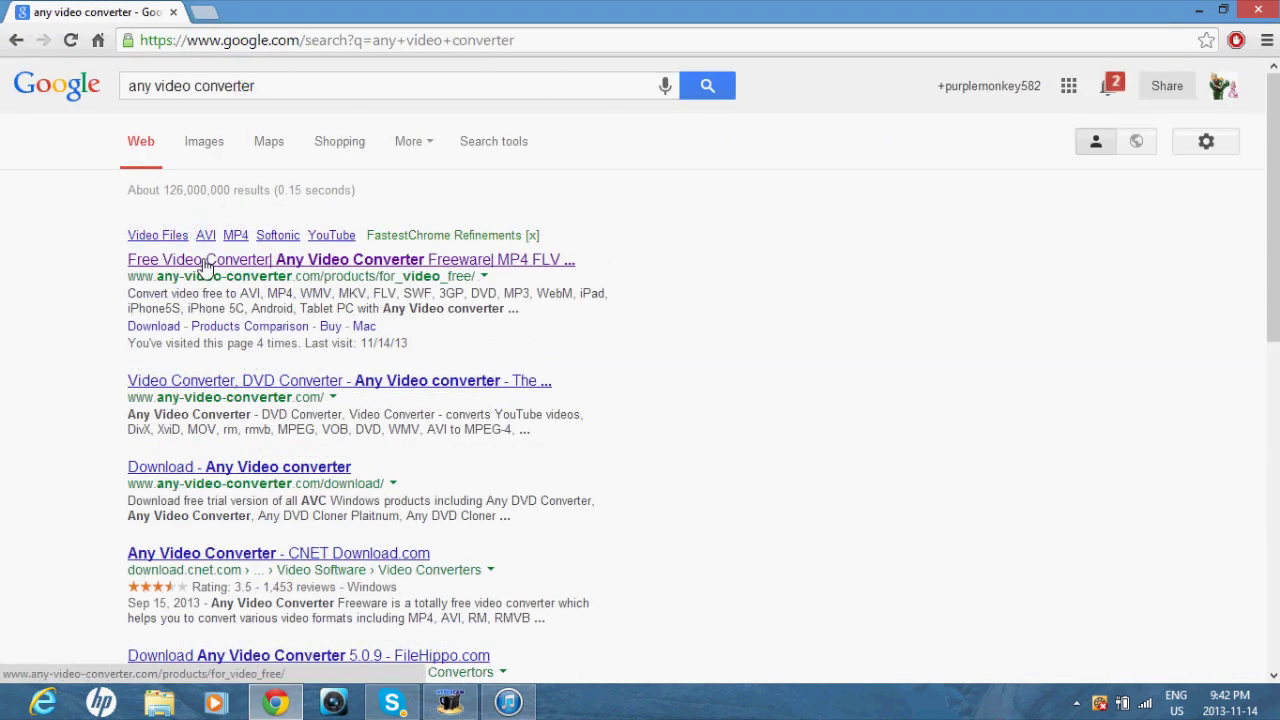
click(205, 262)
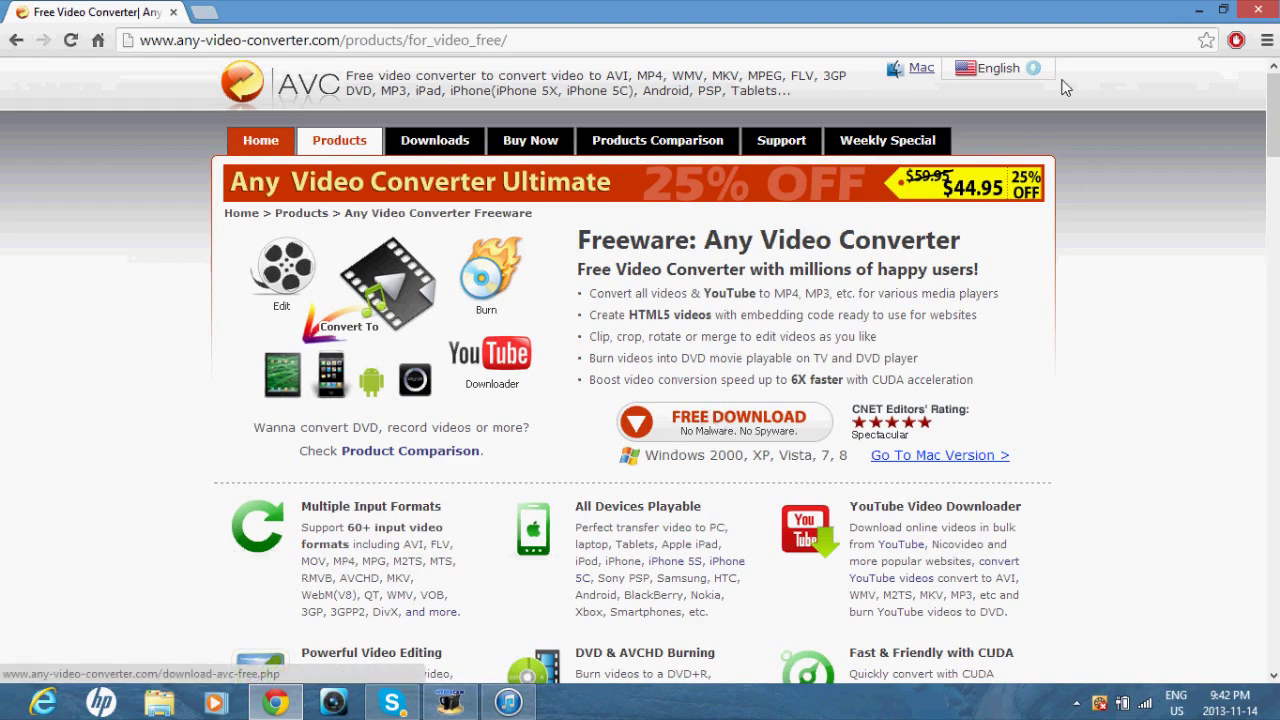
click(1197, 10)
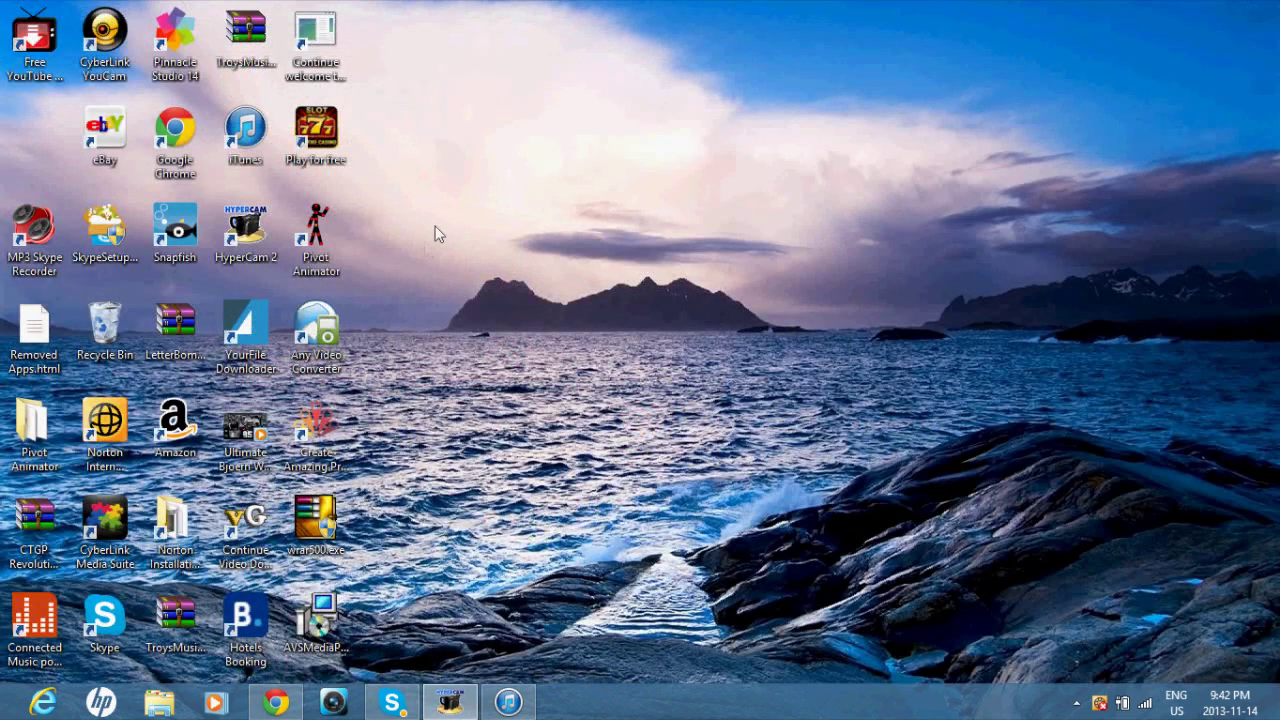
Launch Any Video Converter and add Bruce Smith DE Buffalo Bills.avi from Documents to its list.
double_click(325, 340)
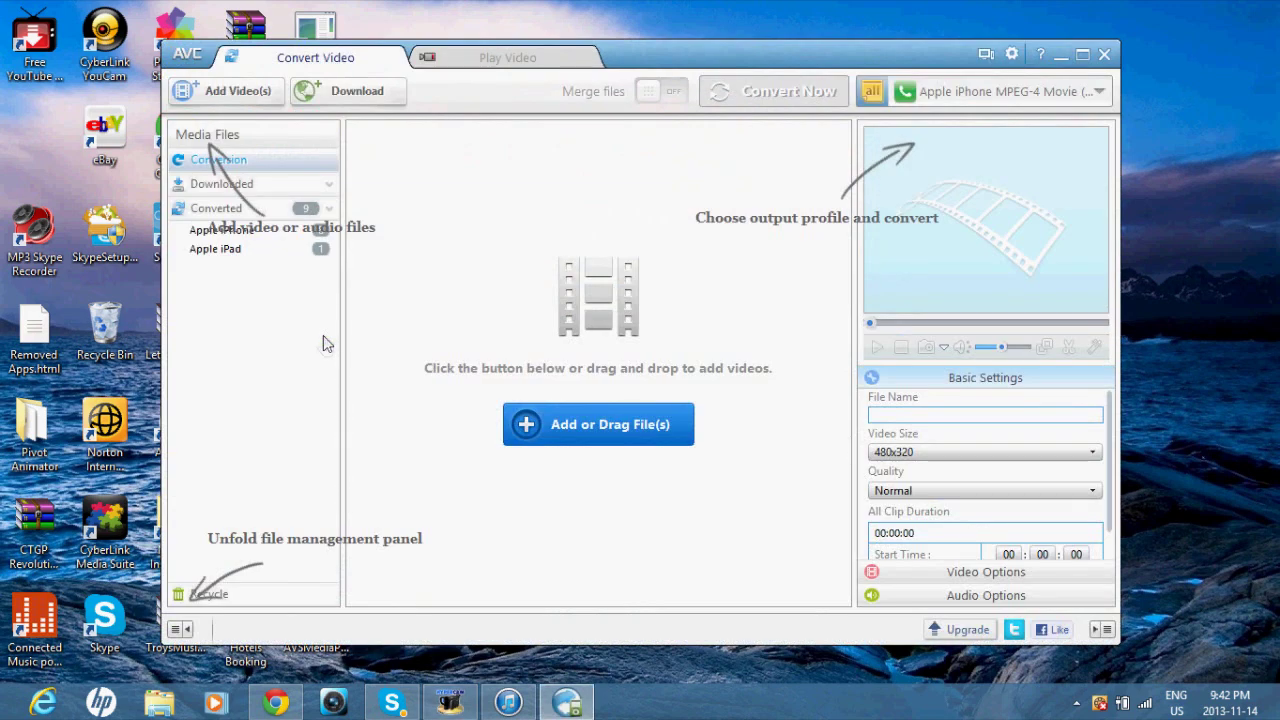
click(214, 93)
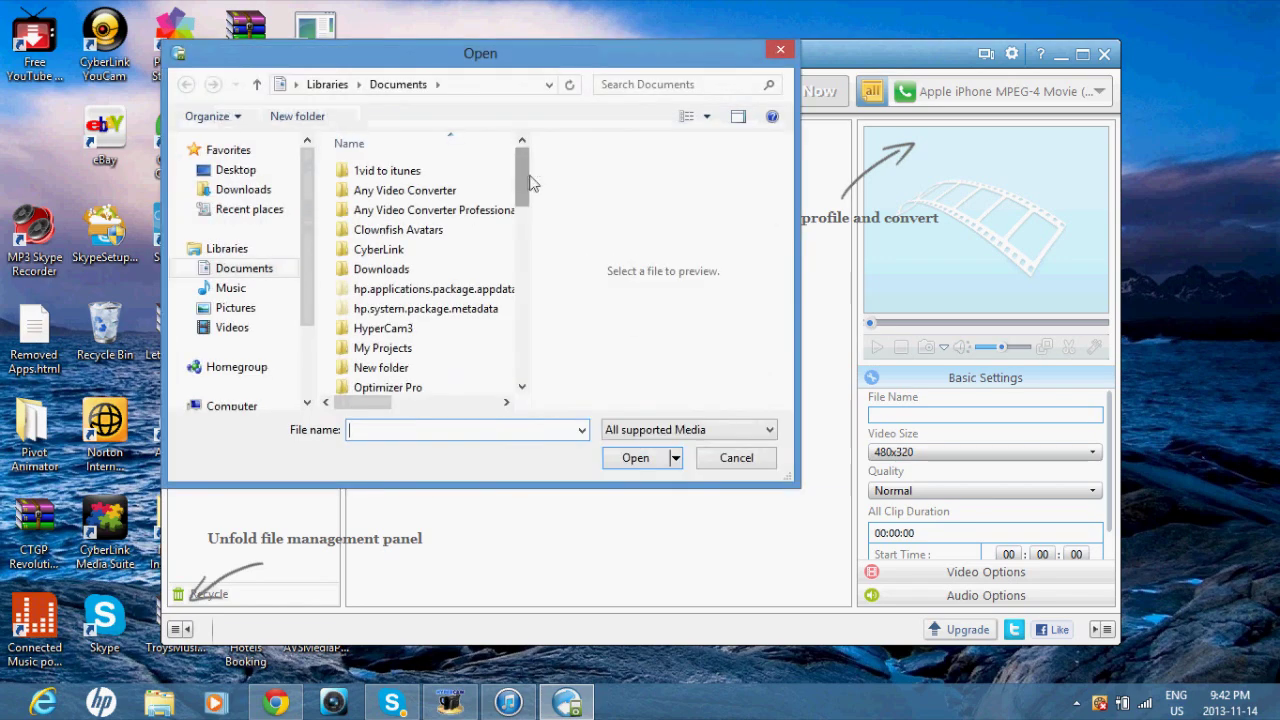
click(520, 210)
drag(520, 210, 518, 270)
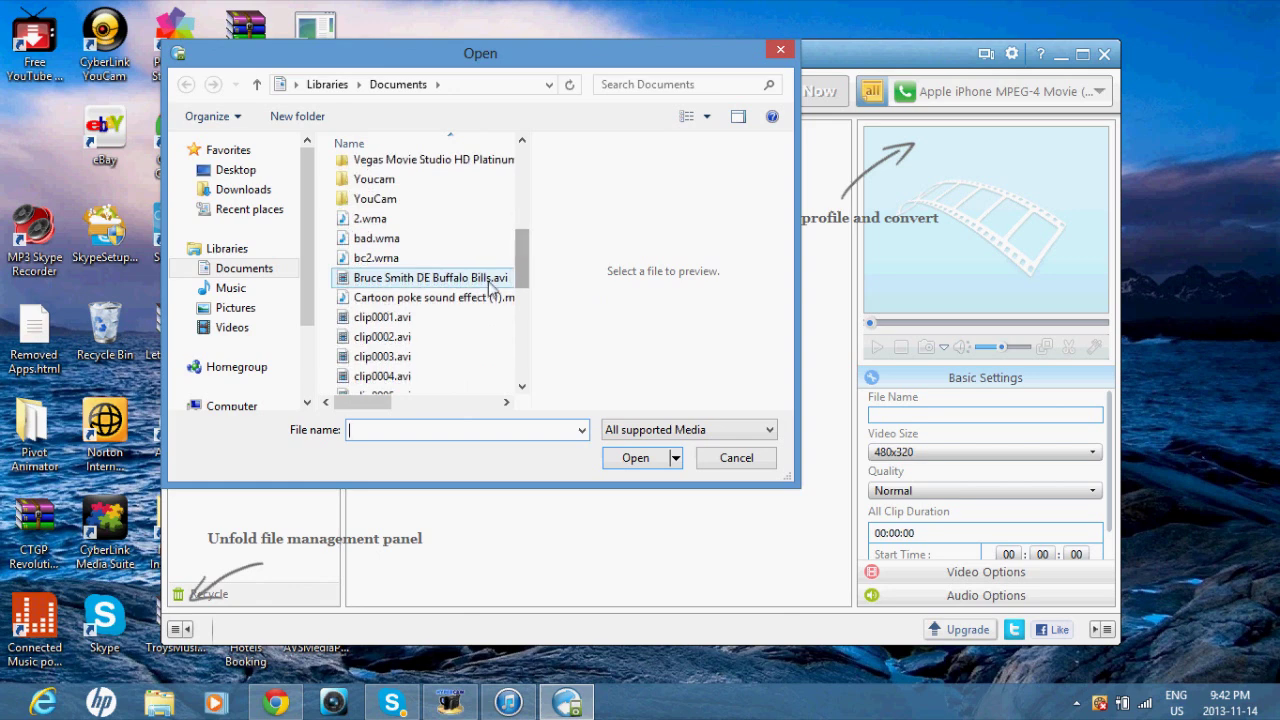
click(488, 282)
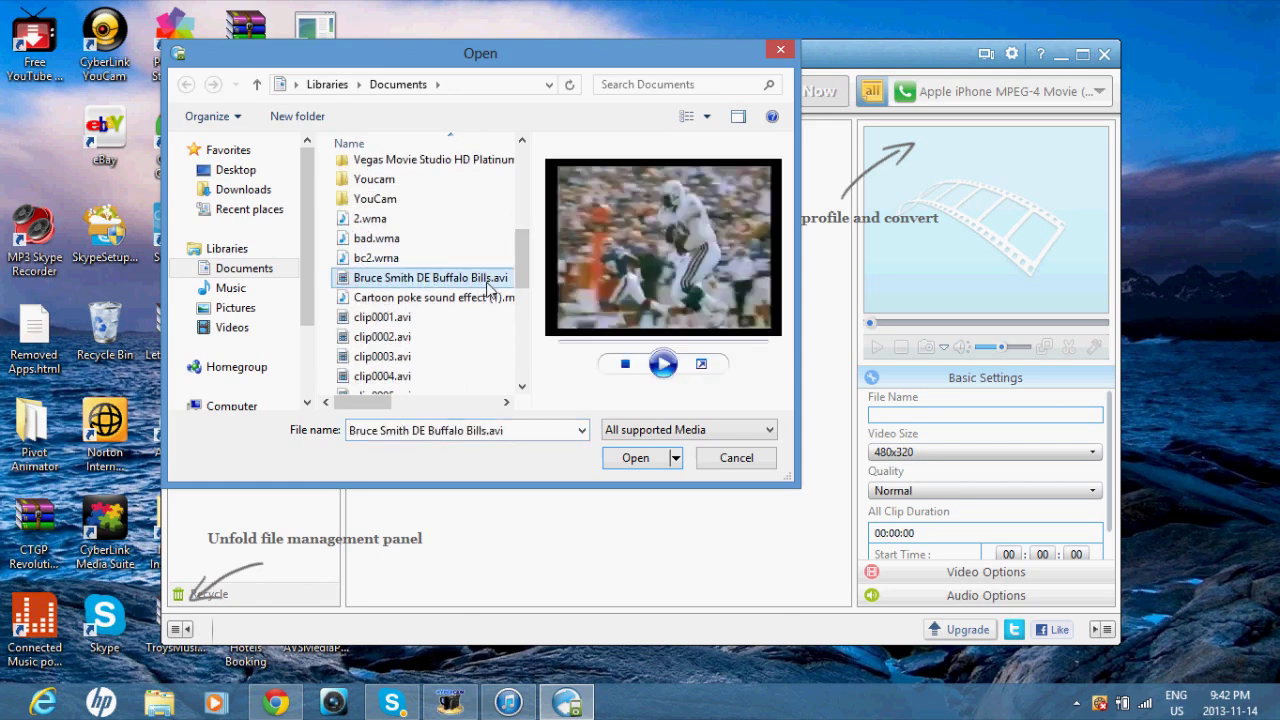
click(630, 464)
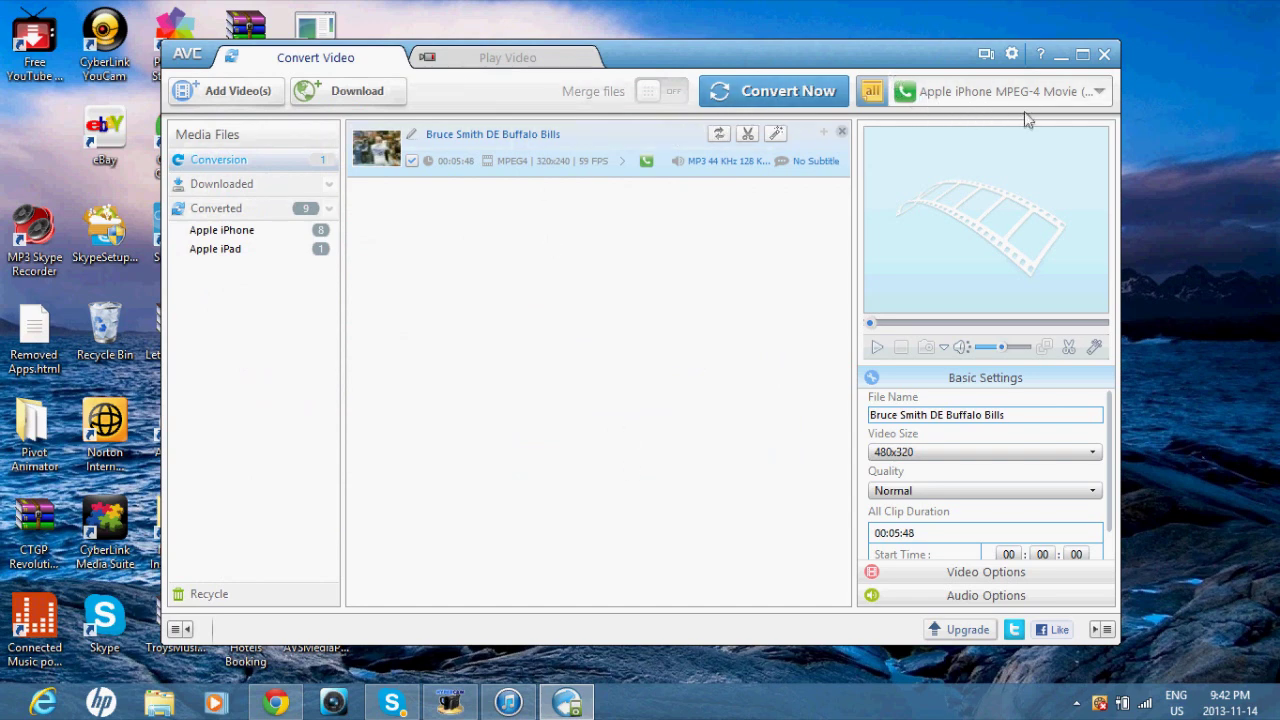
Start converting the Bruce Smith clip, stop it at 14%, dismiss the upgrade ad, minimize the converter.
click(1100, 91)
click(1100, 93)
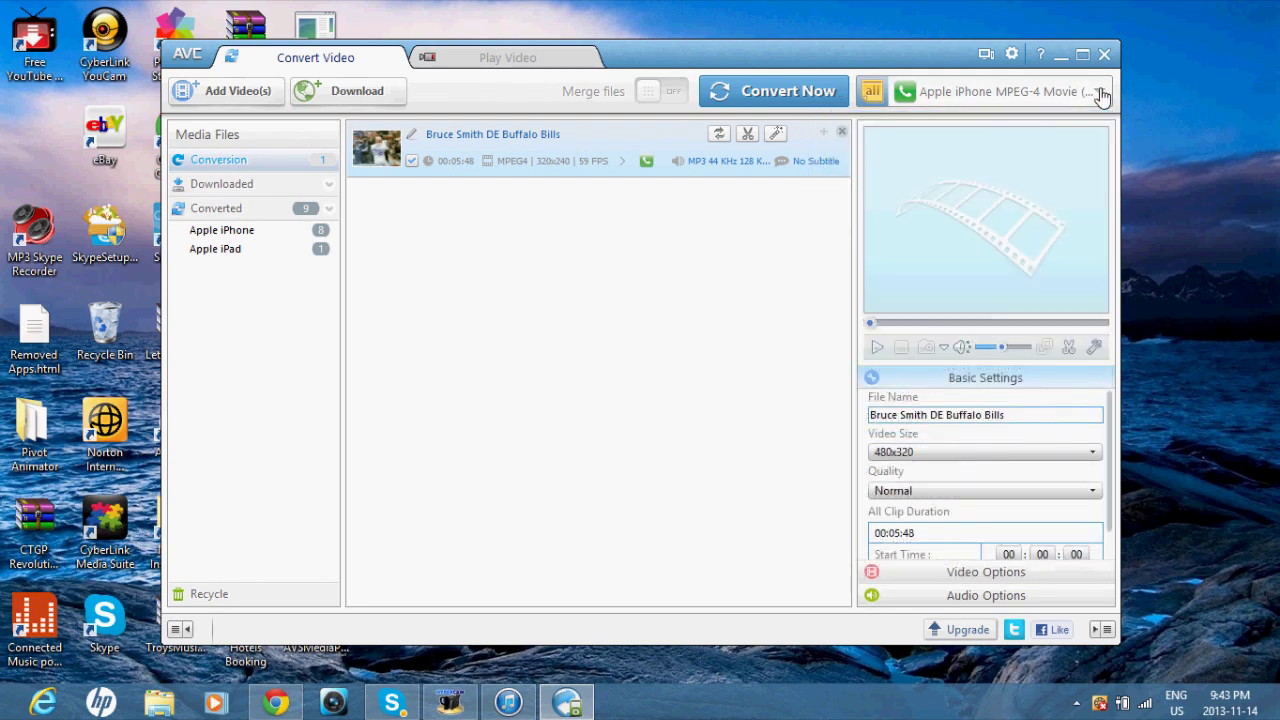
click(788, 100)
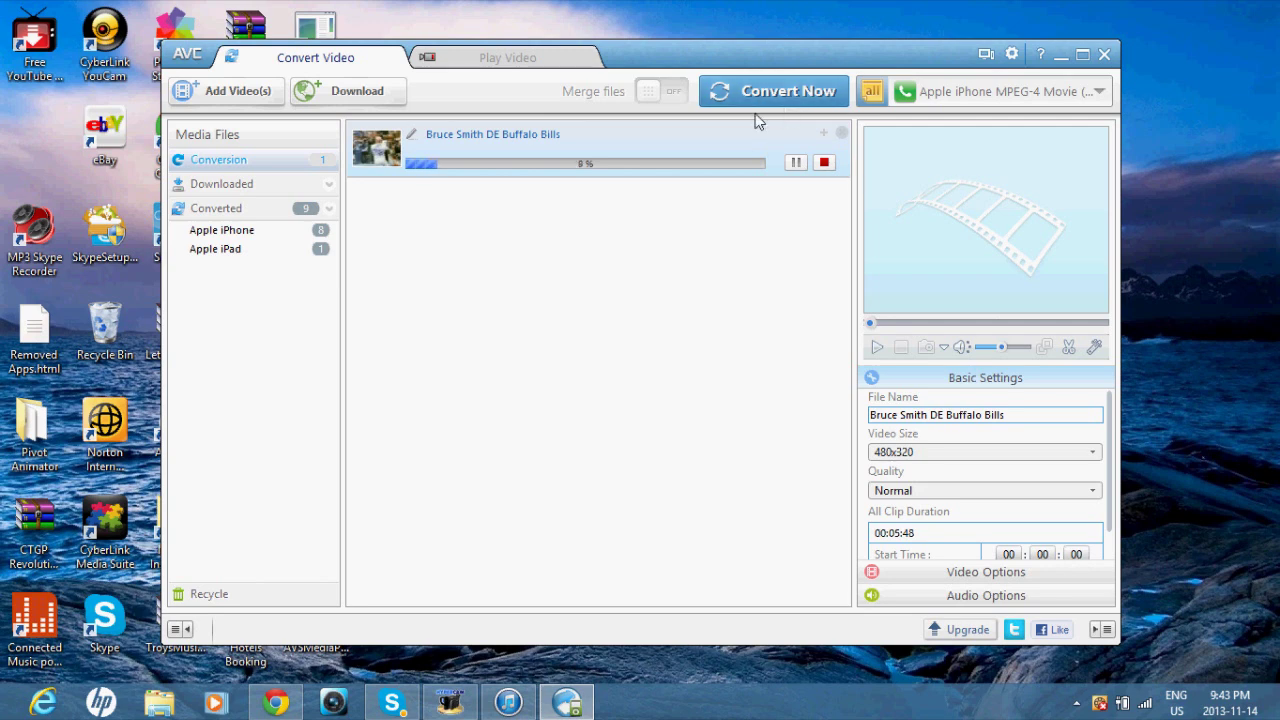
click(824, 165)
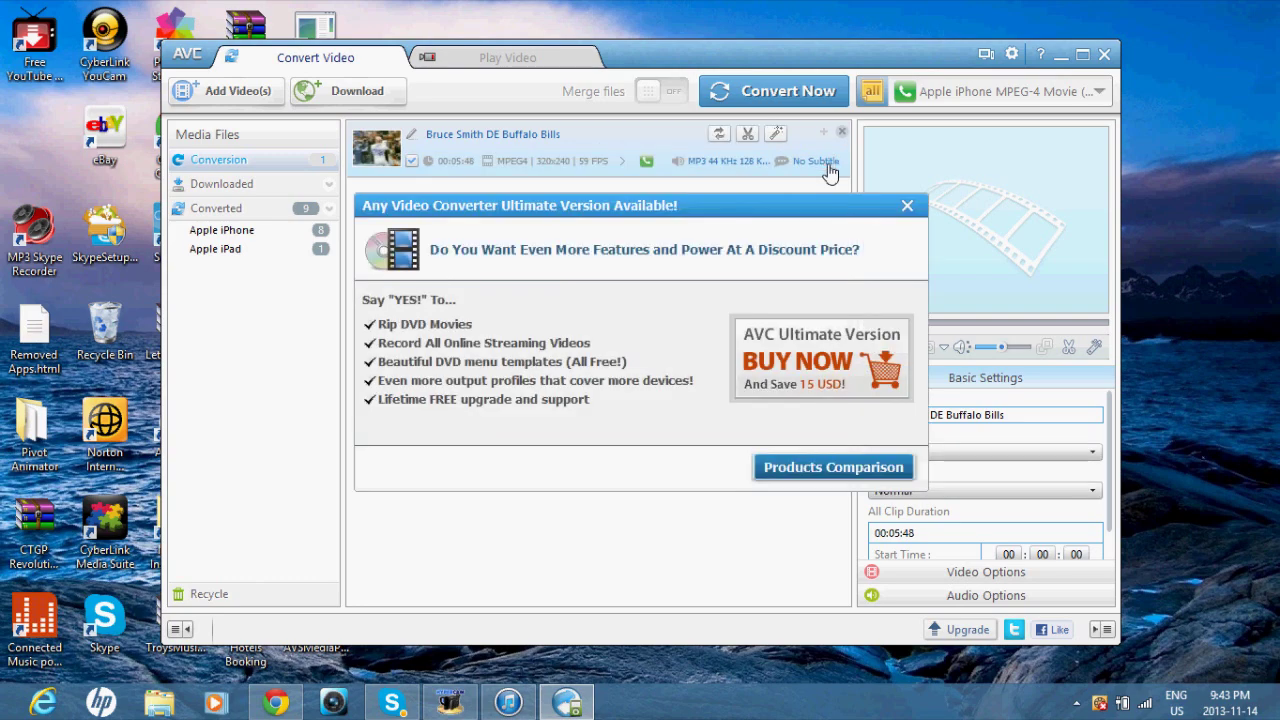
click(908, 206)
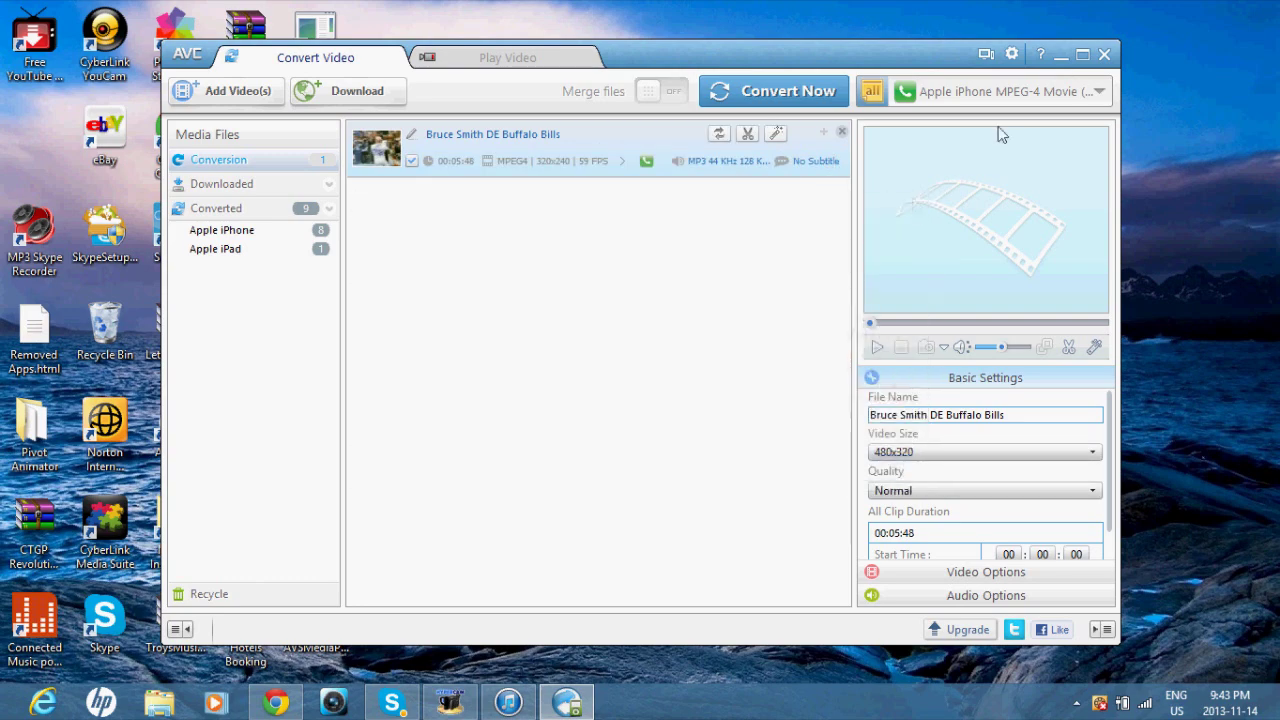
click(1061, 55)
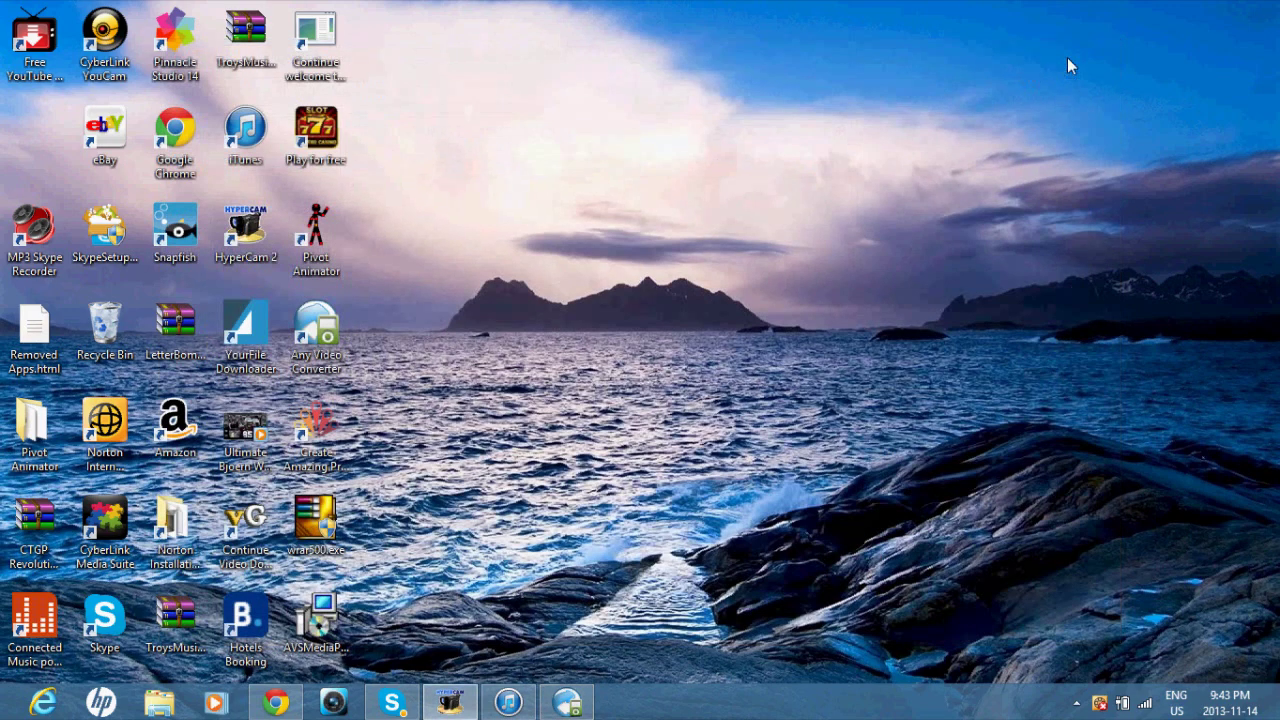
Open File Explorer to Documents > Any Video Converter > IPHONE showing the converted MP4s.
click(157, 706)
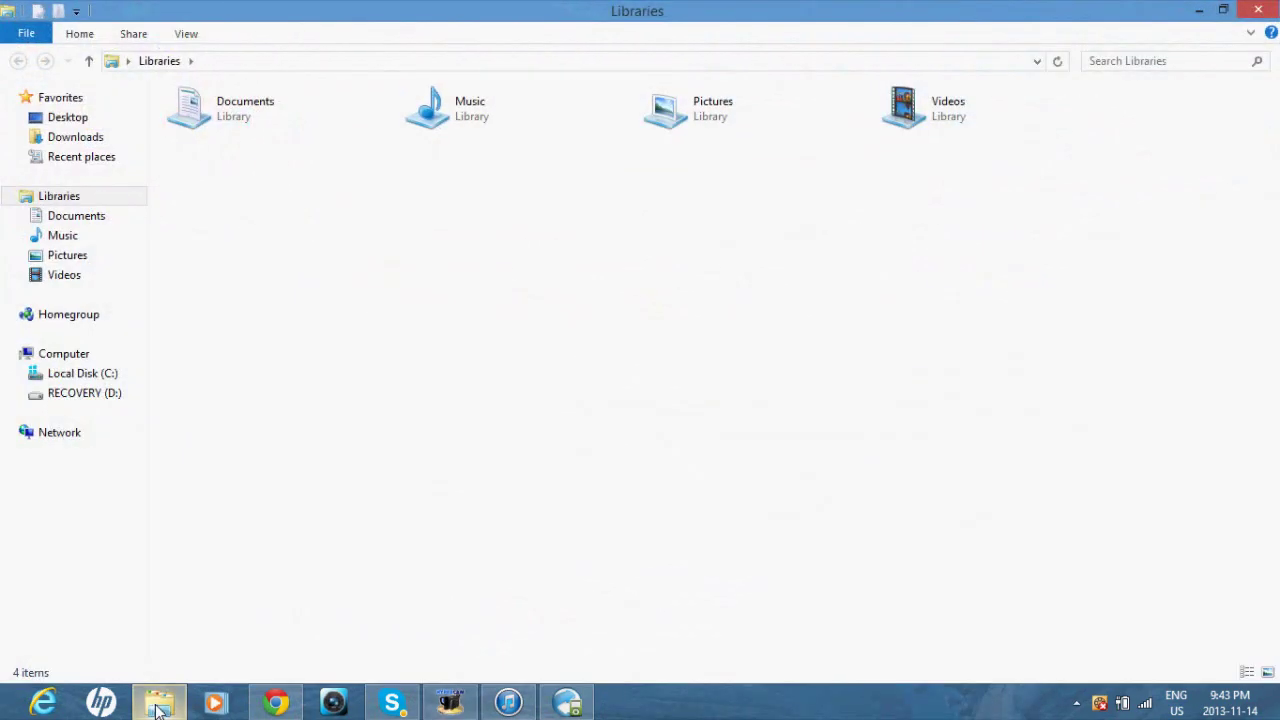
double_click(225, 130)
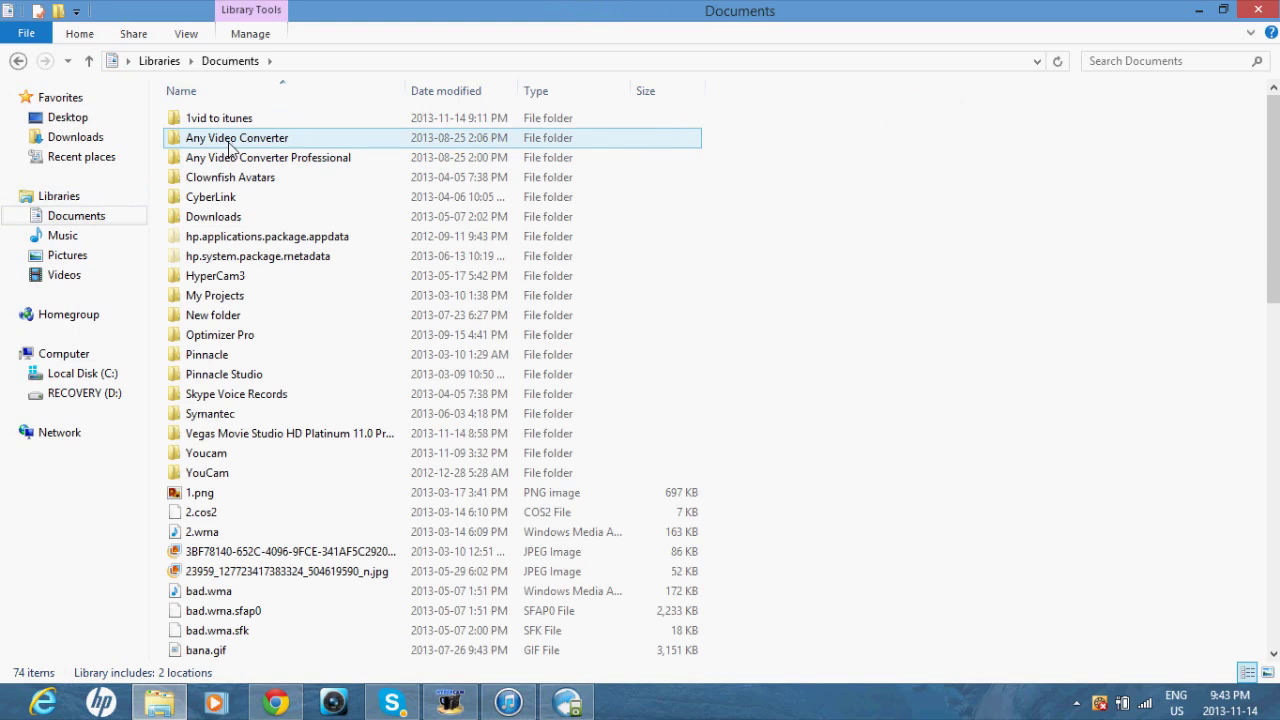
double_click(229, 140)
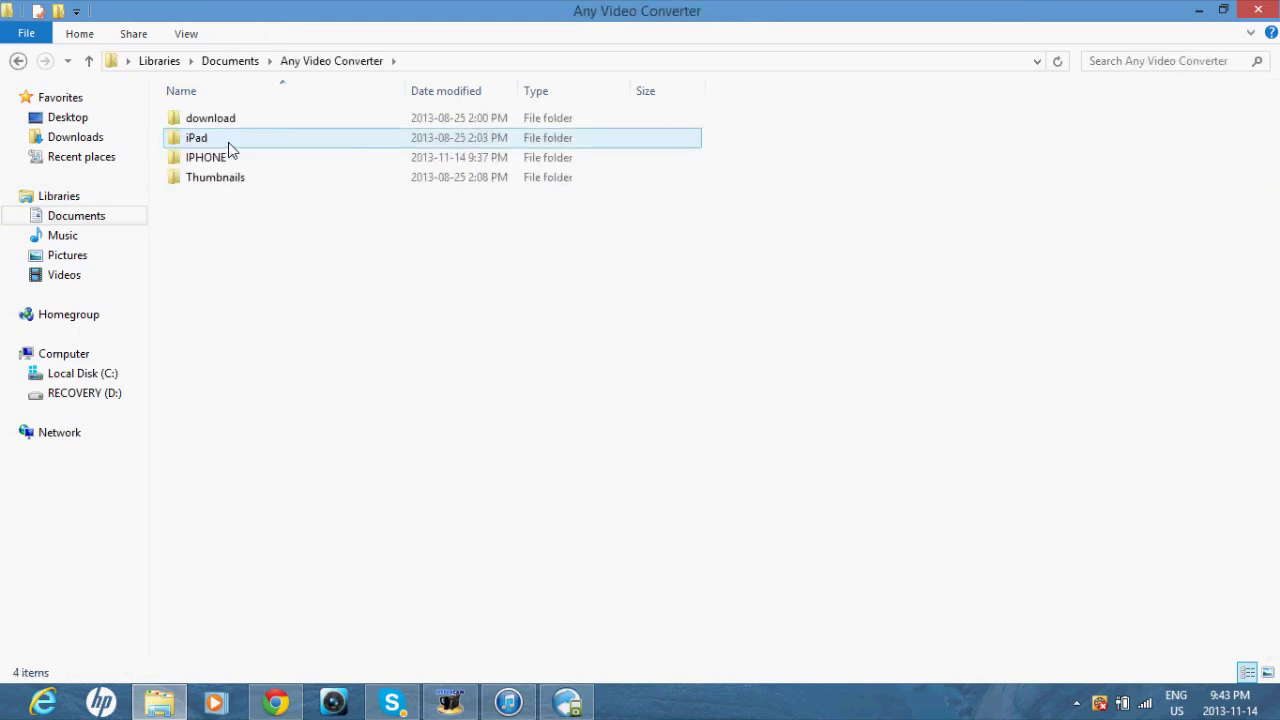
double_click(206, 158)
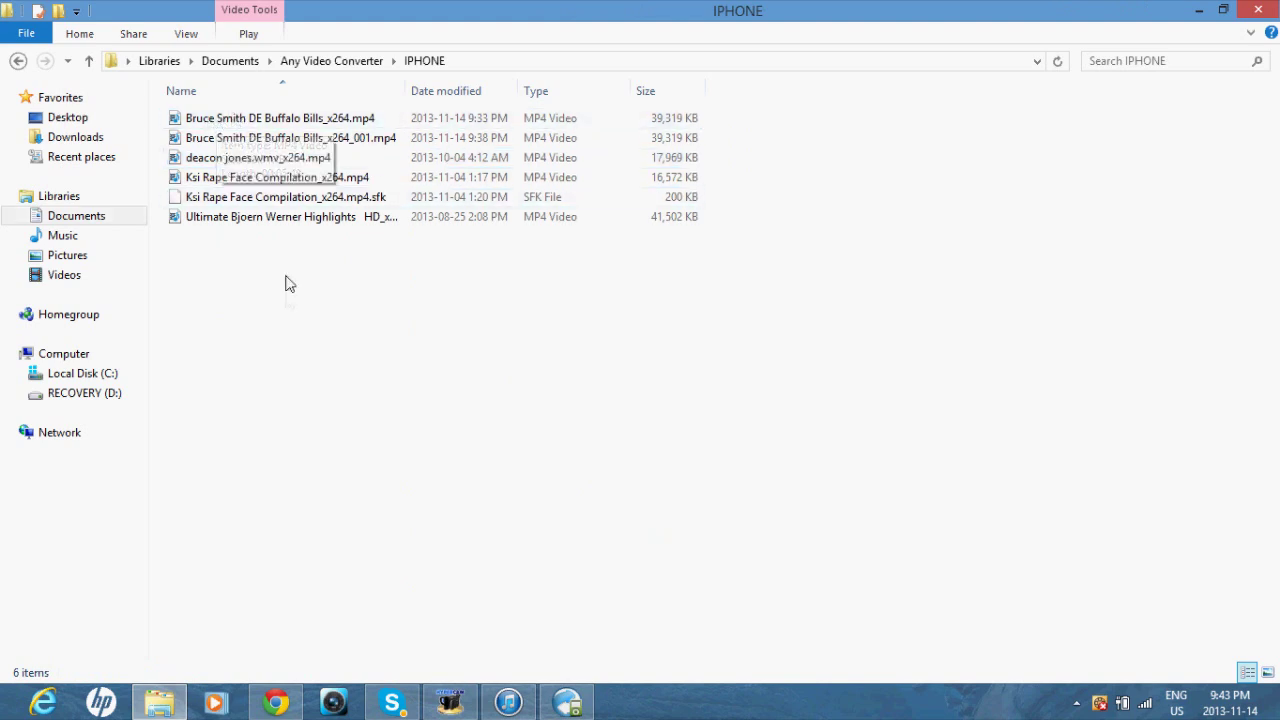
Add Bruce Smith DE Buffalo Bills_x264.mp4 from Any Video Converter > IPHONE to the iTunes library.
mouse_move(511, 706)
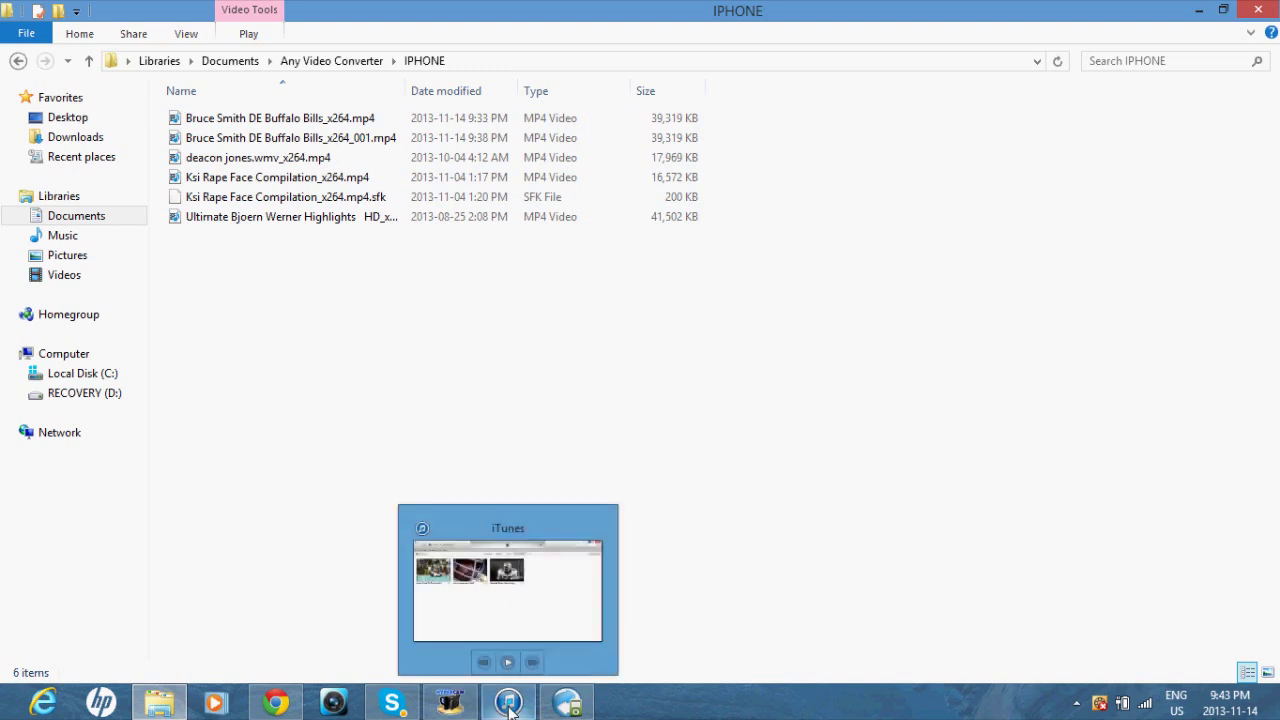
click(509, 704)
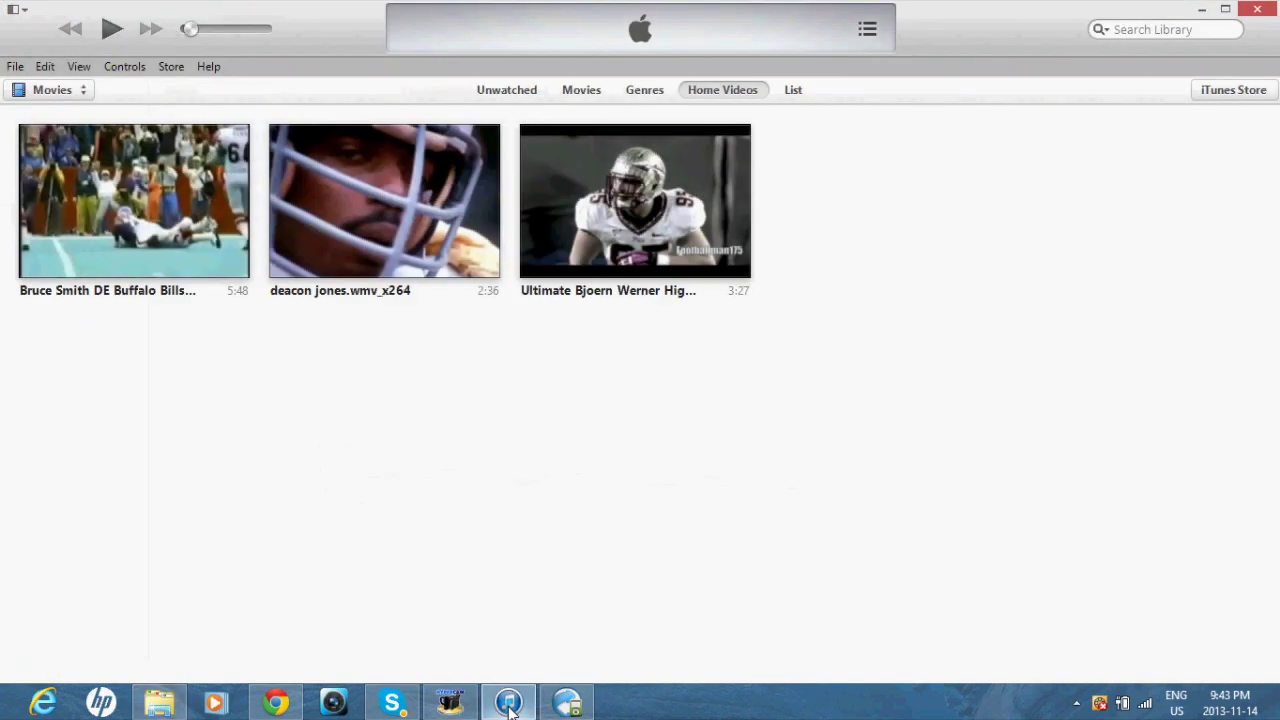
click(14, 10)
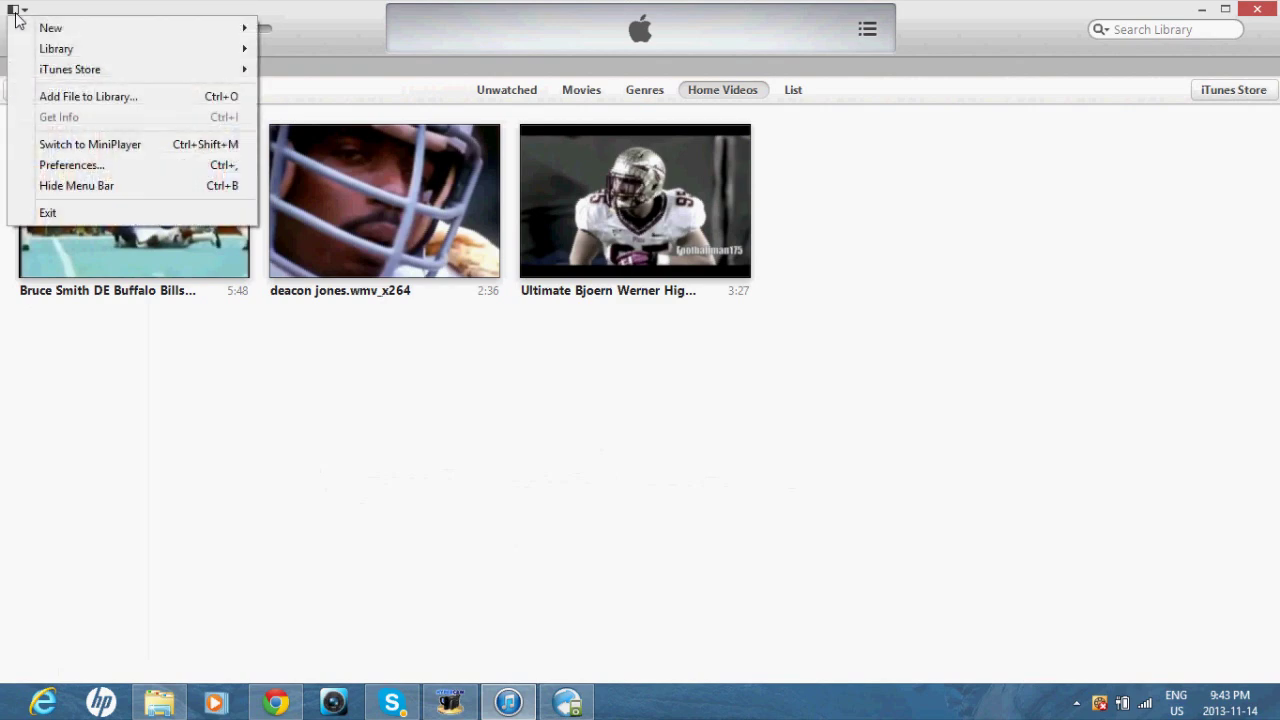
click(58, 98)
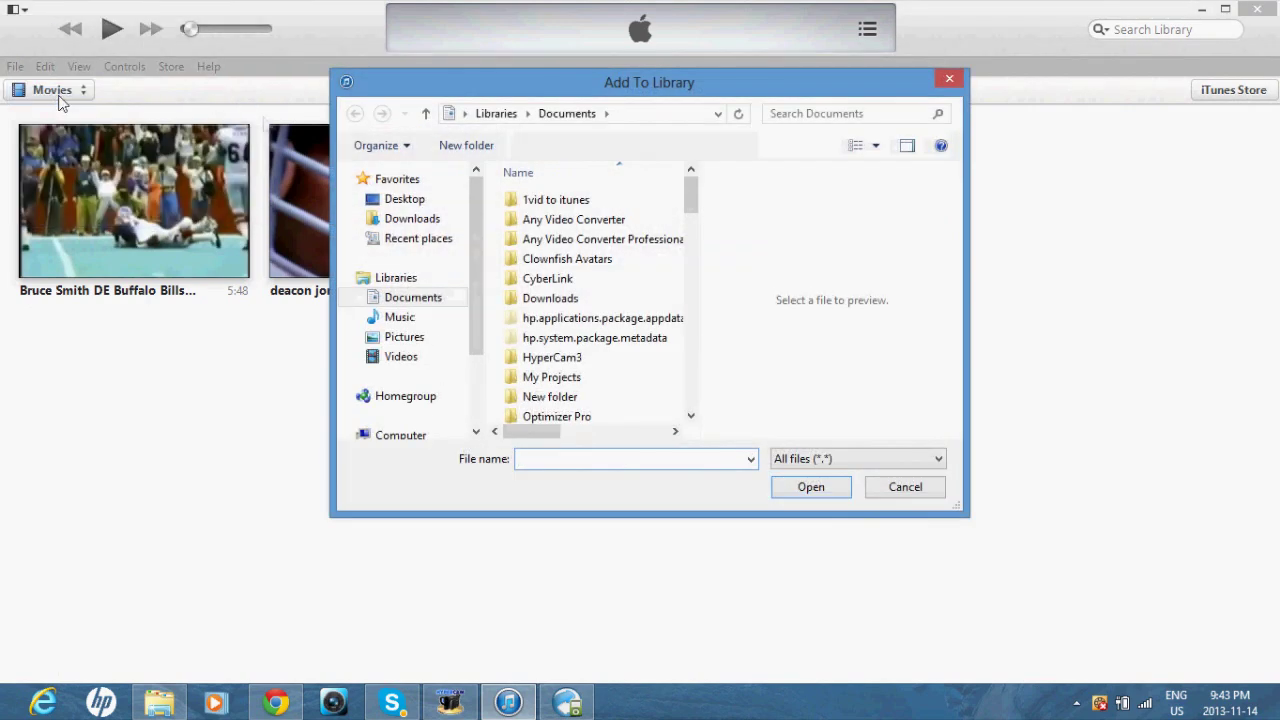
double_click(643, 219)
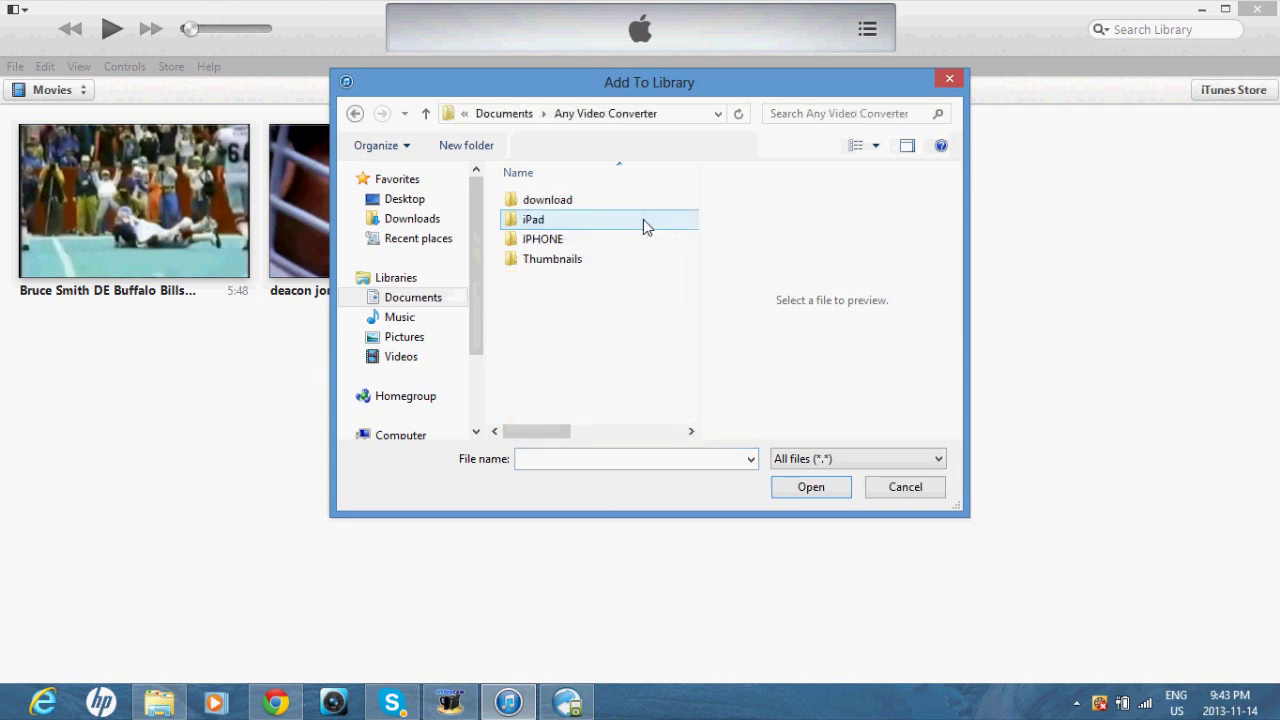
double_click(590, 241)
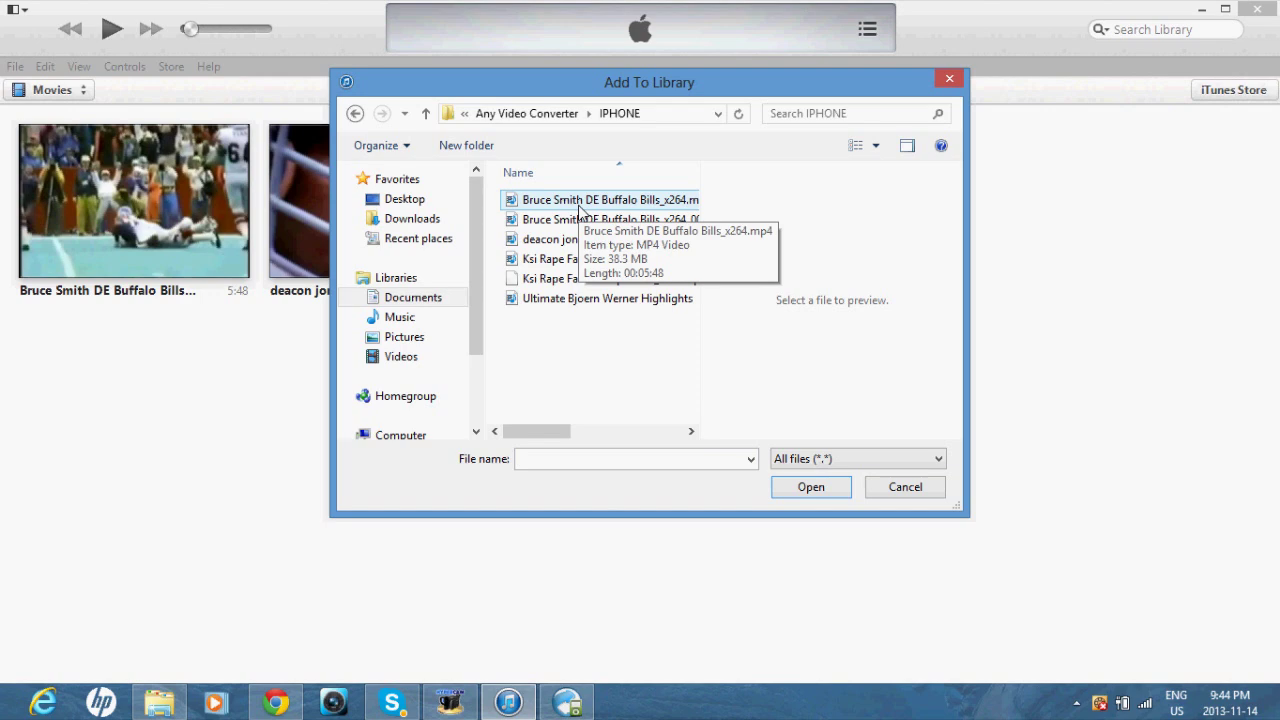
click(580, 203)
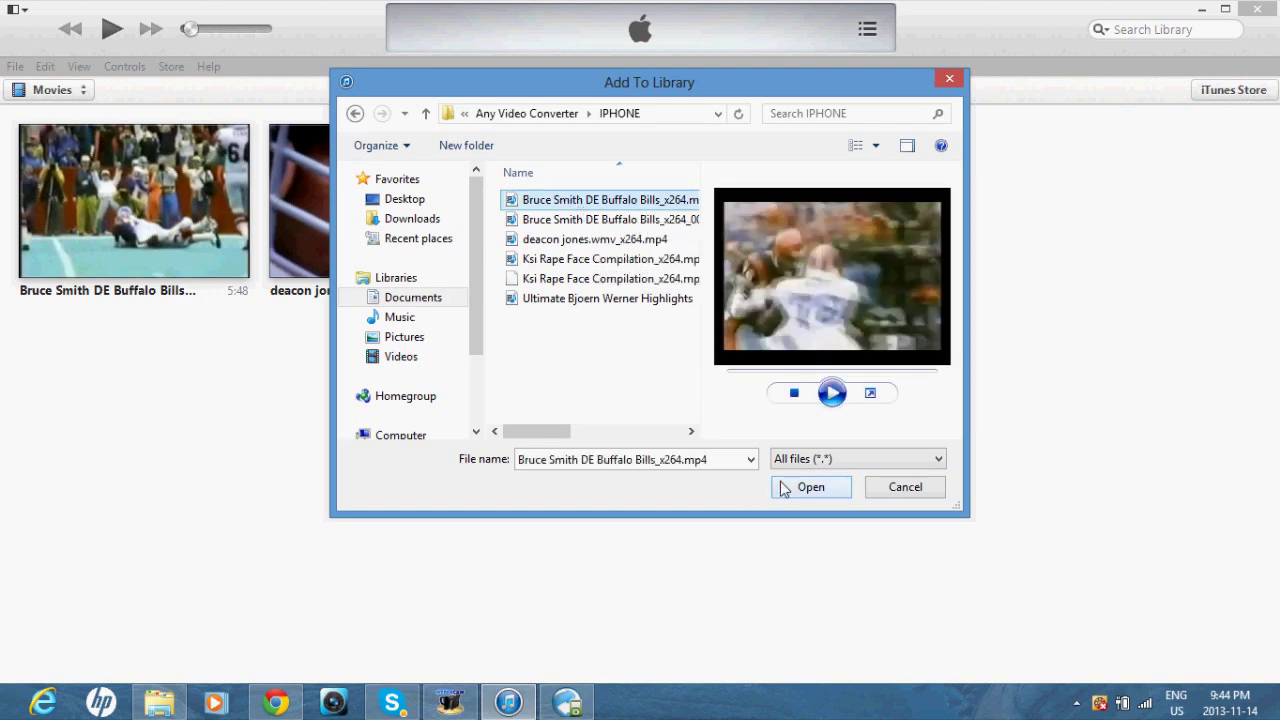
click(811, 487)
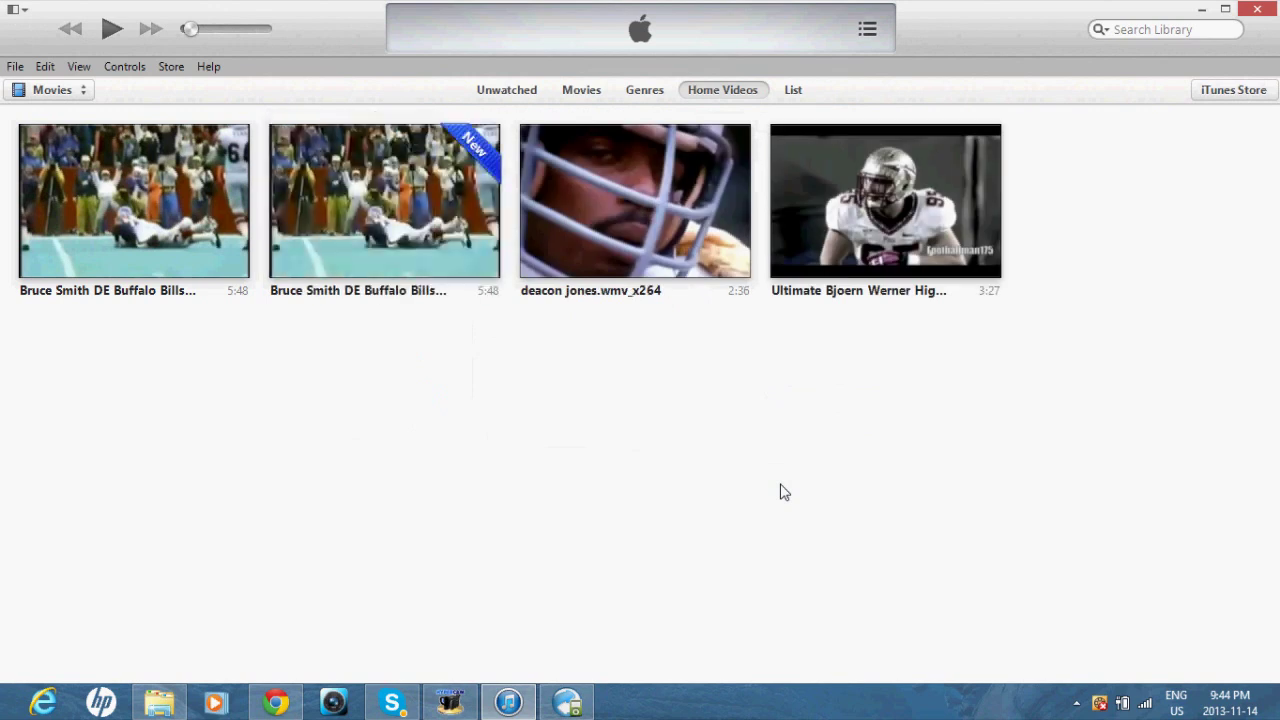
mouse_move(416, 248)
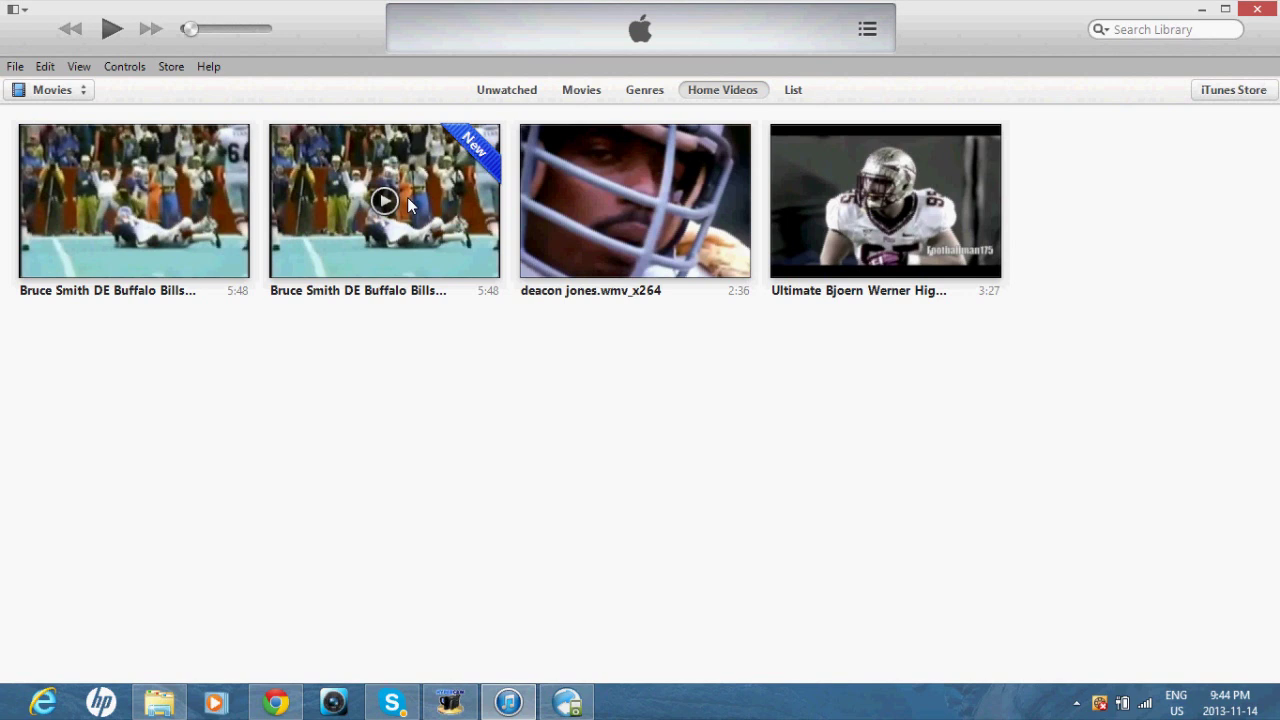
mouse_move(773, 158)
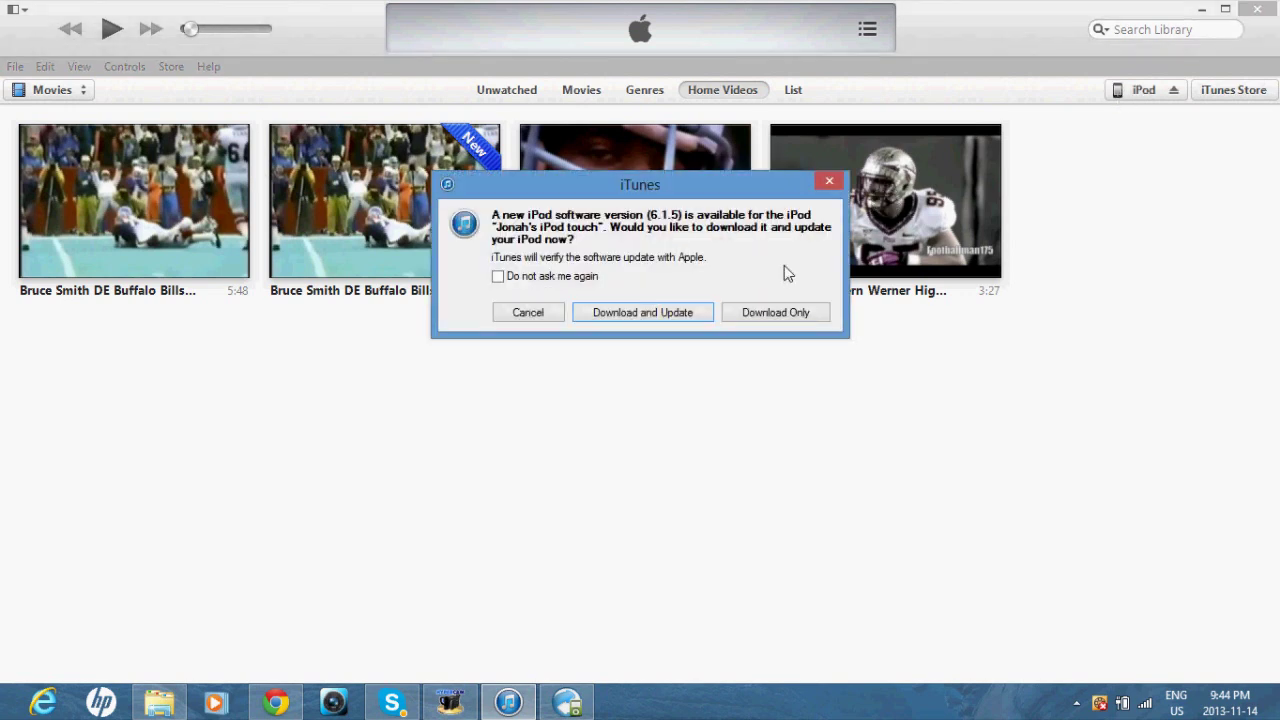
Cancel the iPod software 6.1.5 update and view the iPod touch's Movies sync list.
click(522, 315)
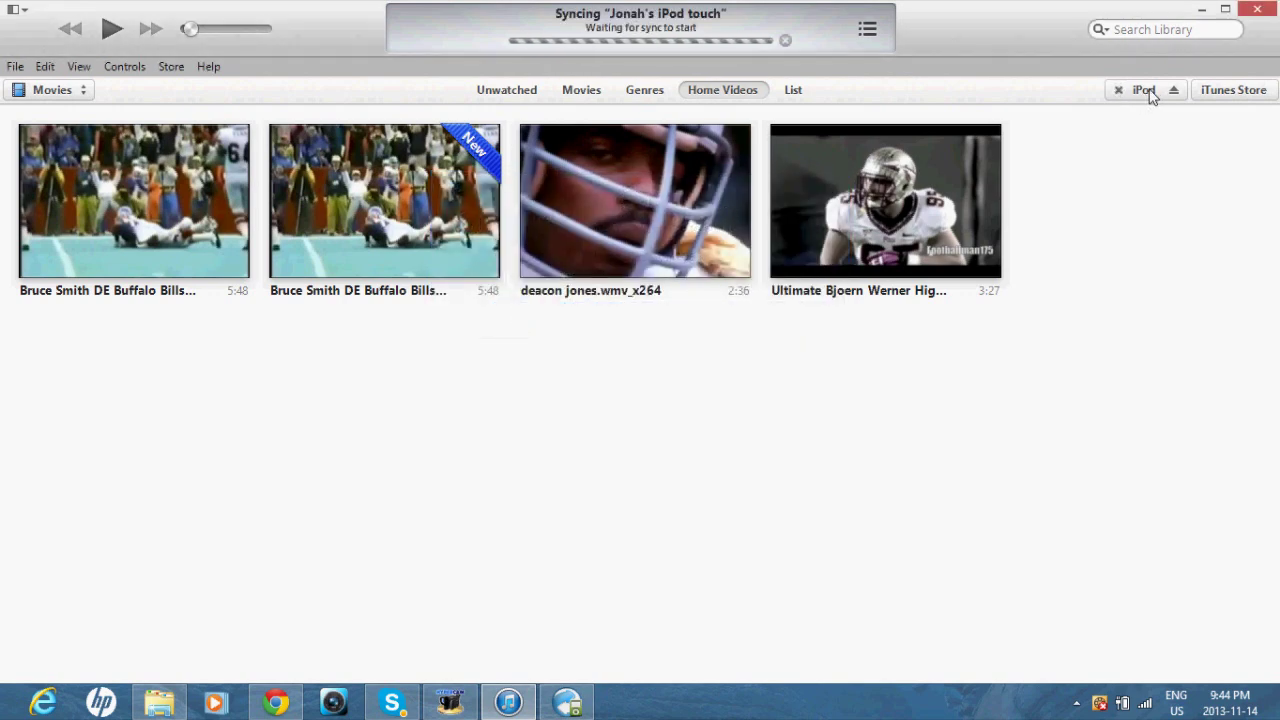
click(1146, 91)
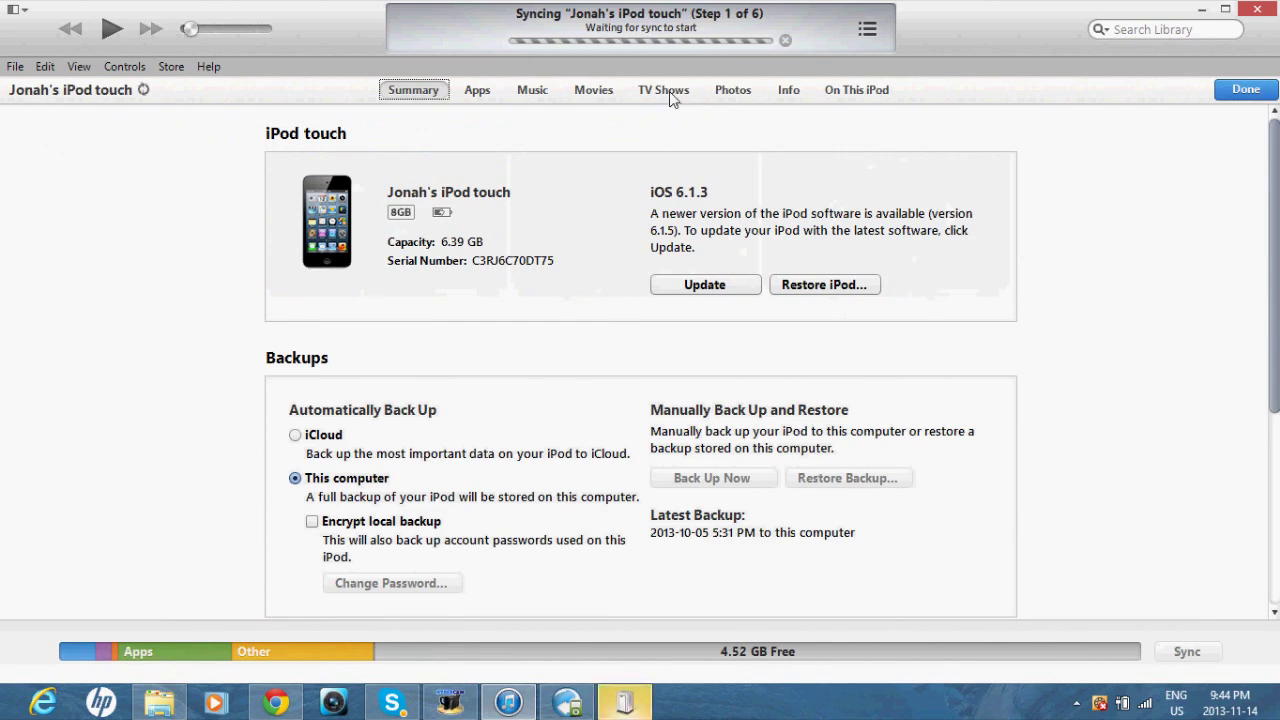
click(593, 91)
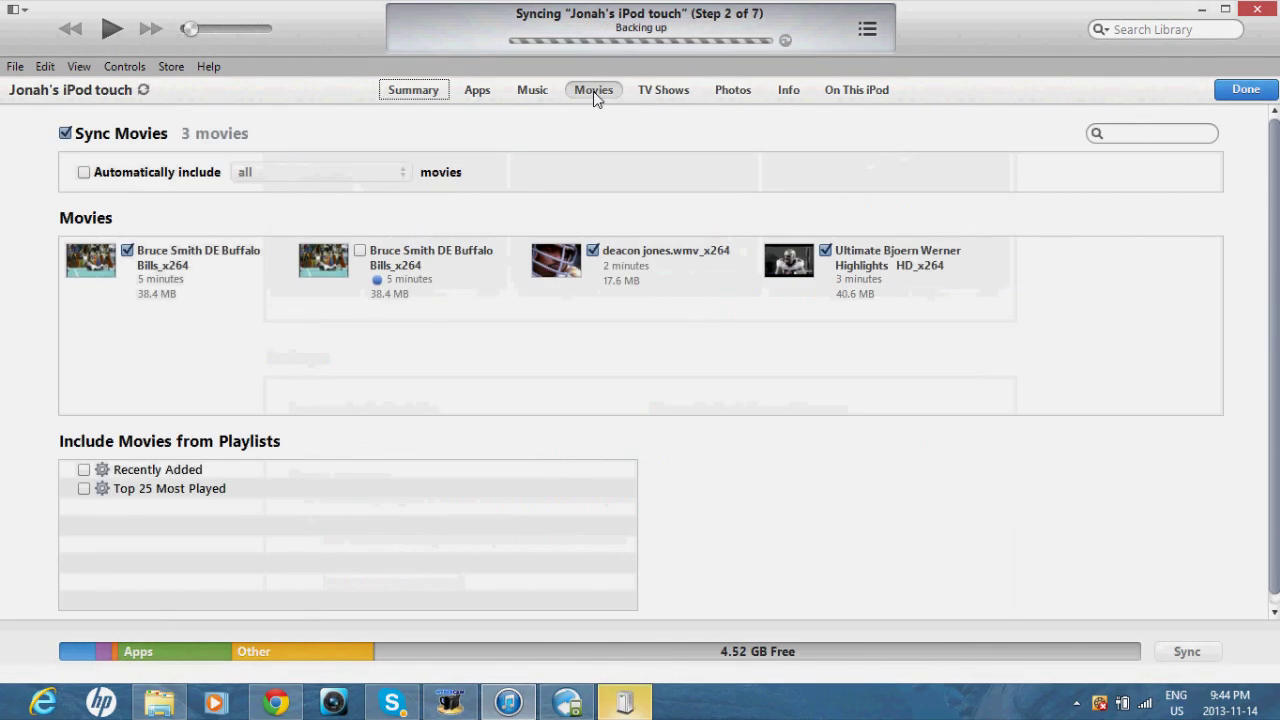